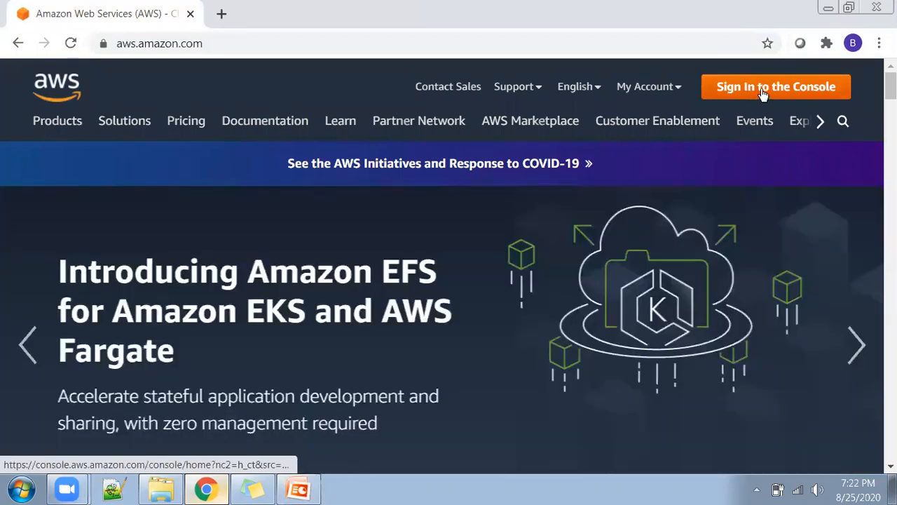
Sign in to the AWS Management Console and look through the list of available services.
left_click(763, 93)
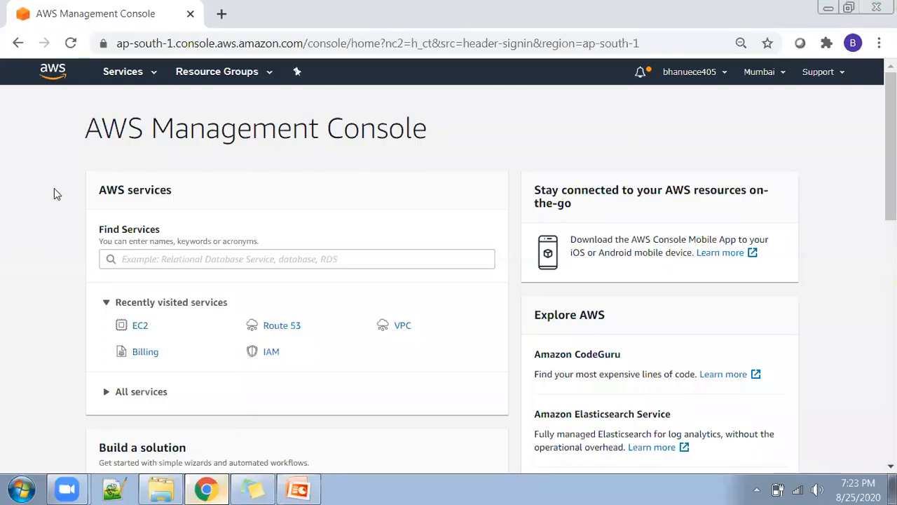
left_click(150, 258)
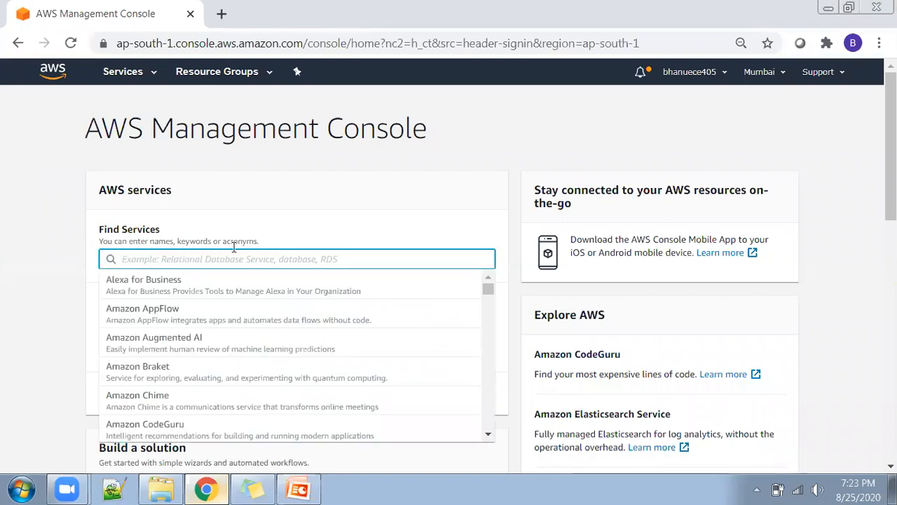
scroll(234, 368, "down", 8)
scroll(231, 368, "down", 20)
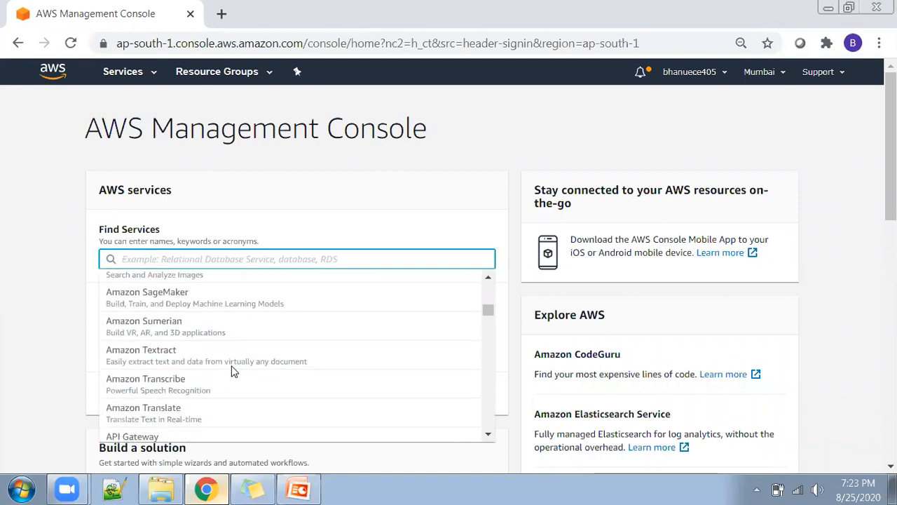
left_click(54, 235)
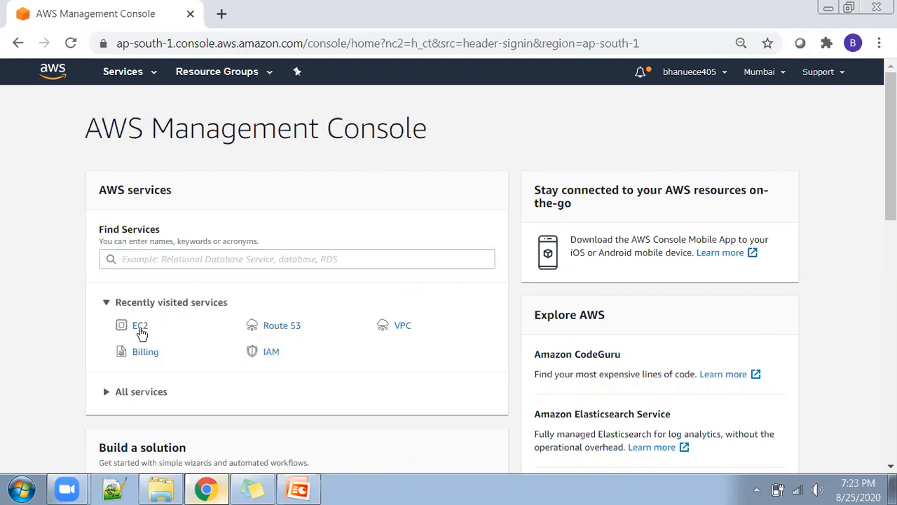
Search the services for "ec2" and open the EC2 dashboard.
left_click(155, 259)
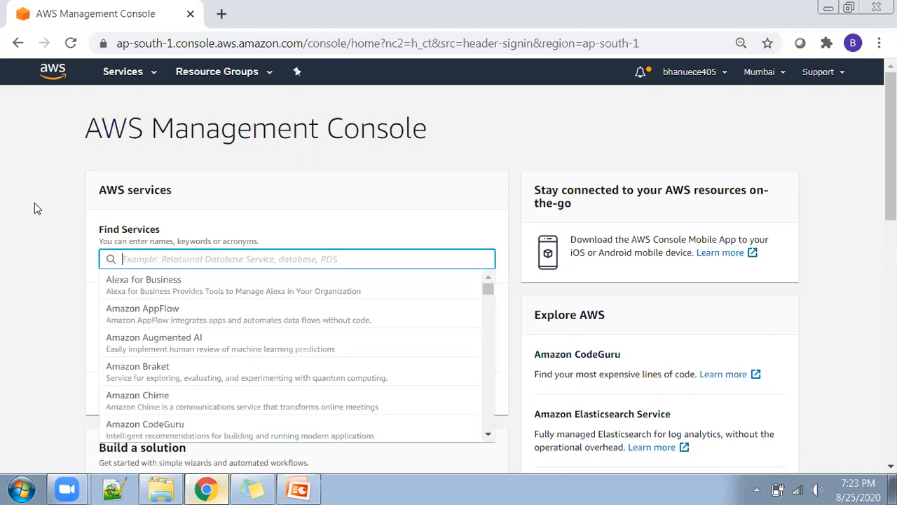
type("ec2")
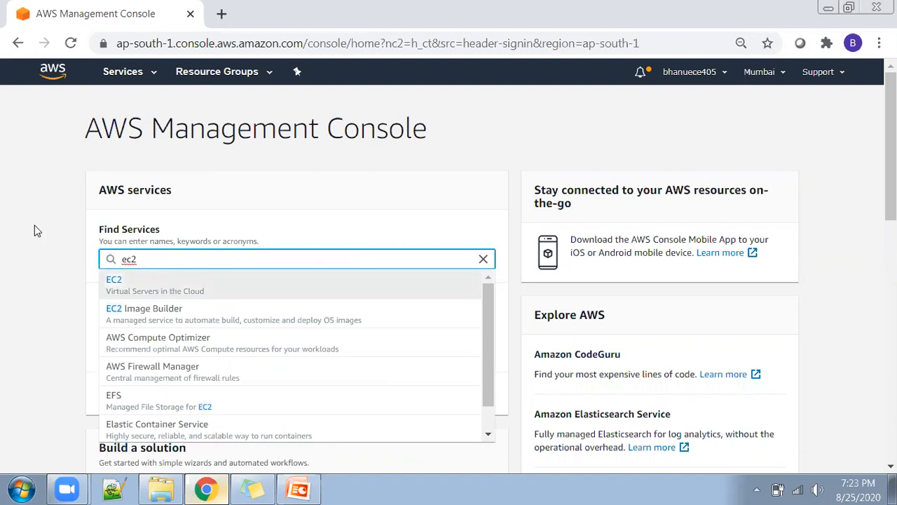
left_click(36, 229)
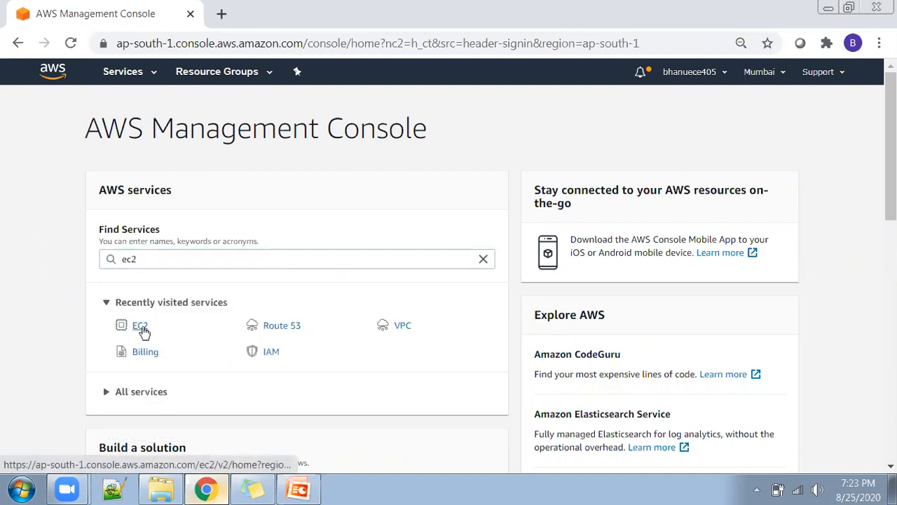
left_click(141, 259)
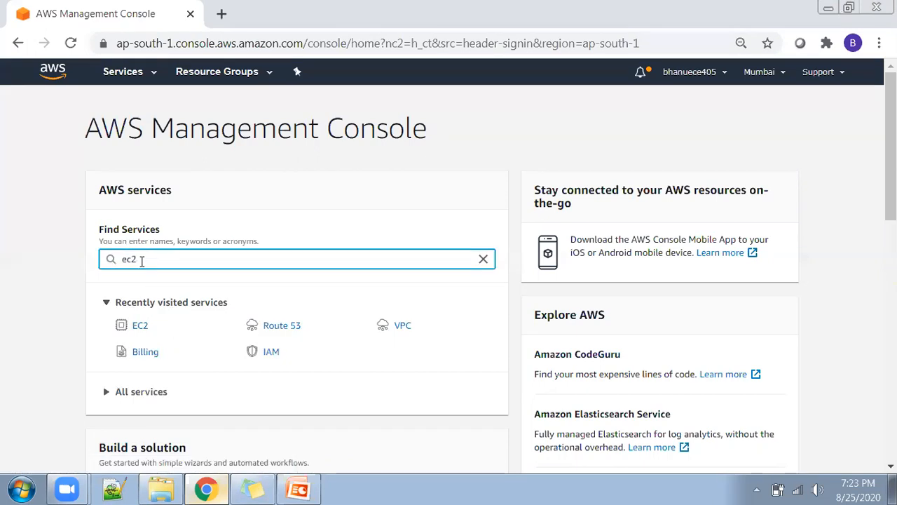
key("Return")
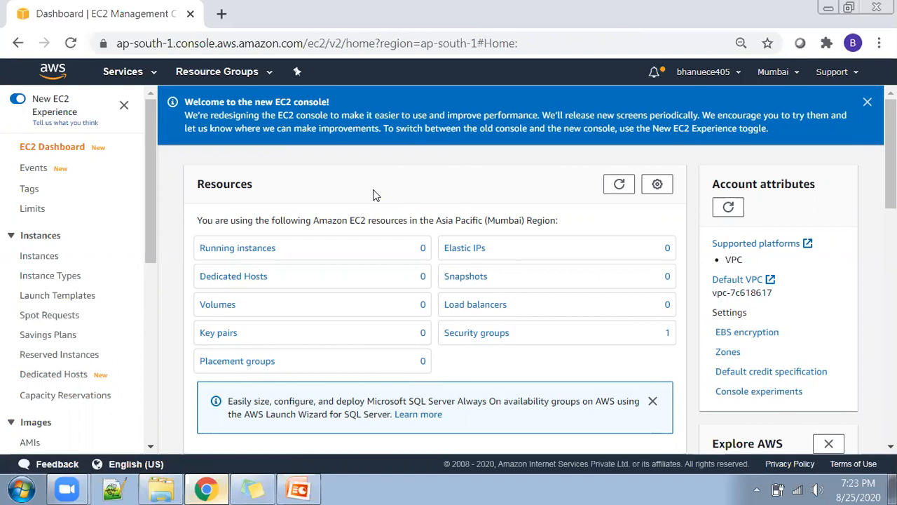
Open the running instances list and start launching a new EC2 instance.
left_click(261, 249)
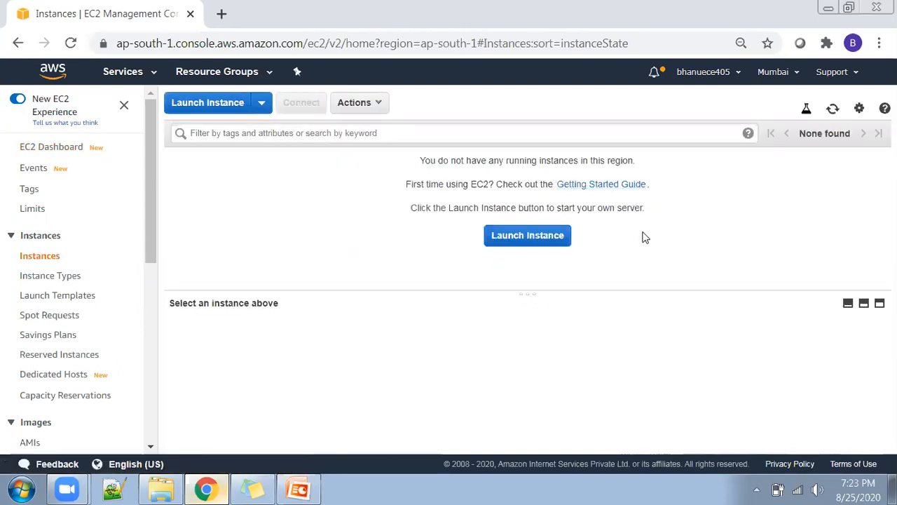
left_click(509, 241)
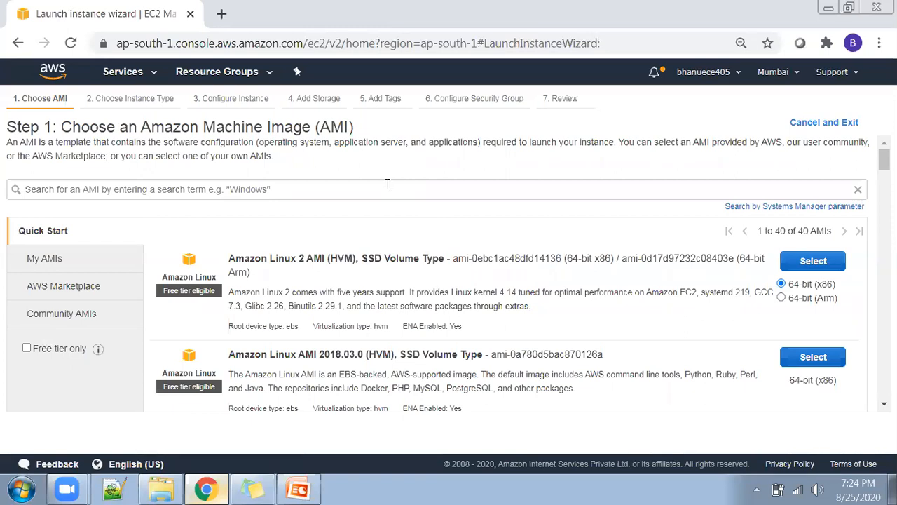
Search the Amazon Machine Images for "windows".
left_click(387, 183)
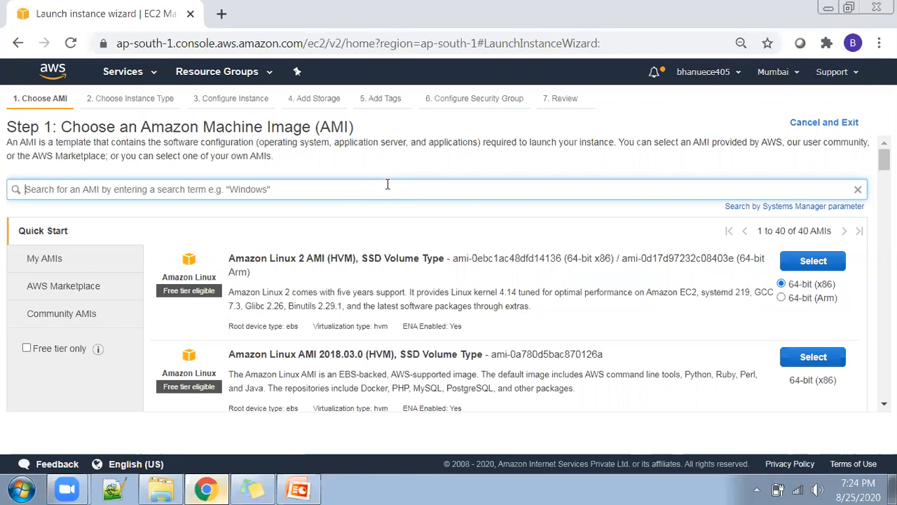
type("windows")
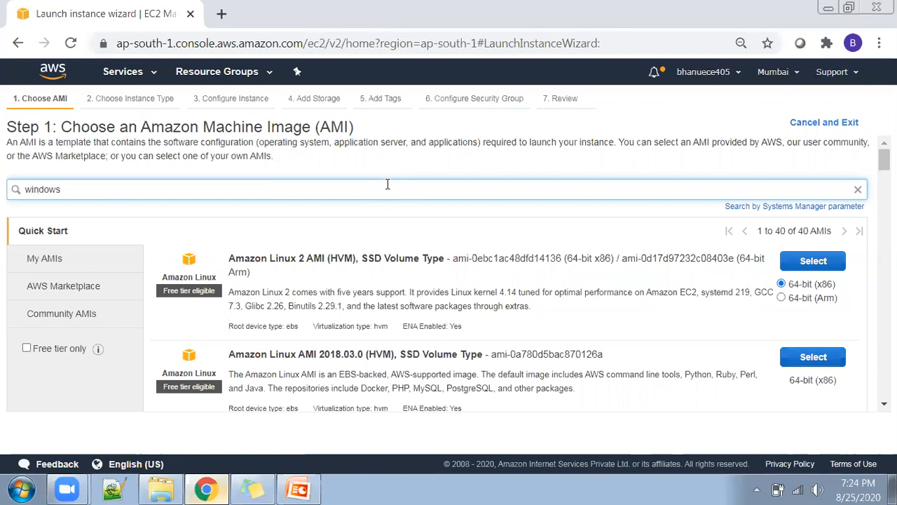
key("Return")
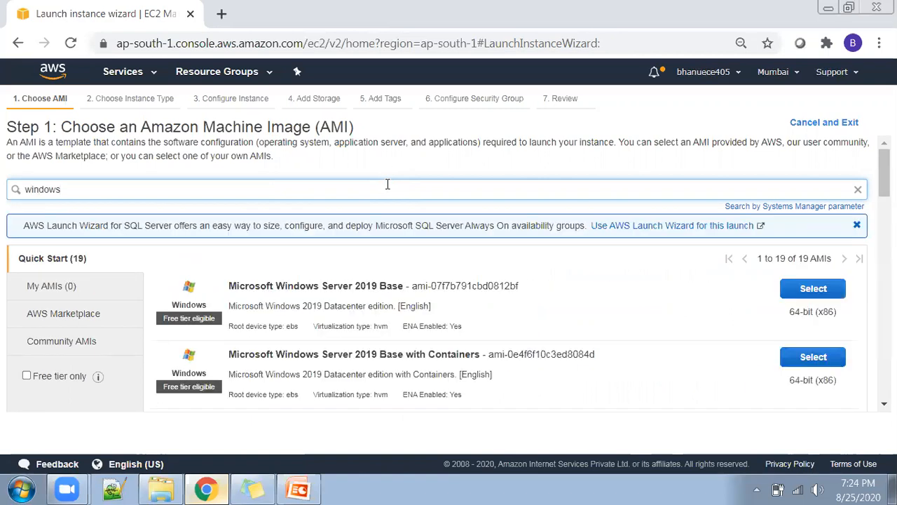
Examine the Windows Server images in the Quick Start results, including their editions, SQL Server variants and free tier eligibility.
scroll(442, 278, "down", 1)
scroll(441, 279, "down", 5)
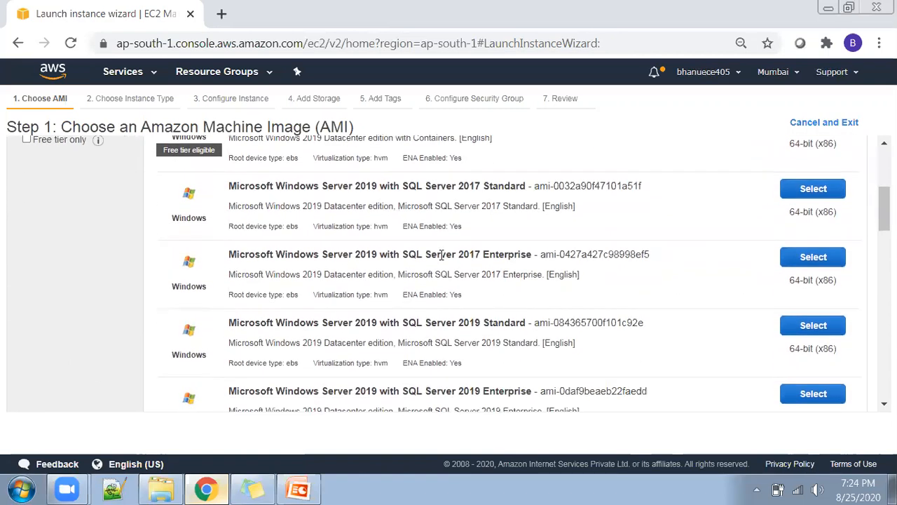
scroll(442, 224, "down", 2)
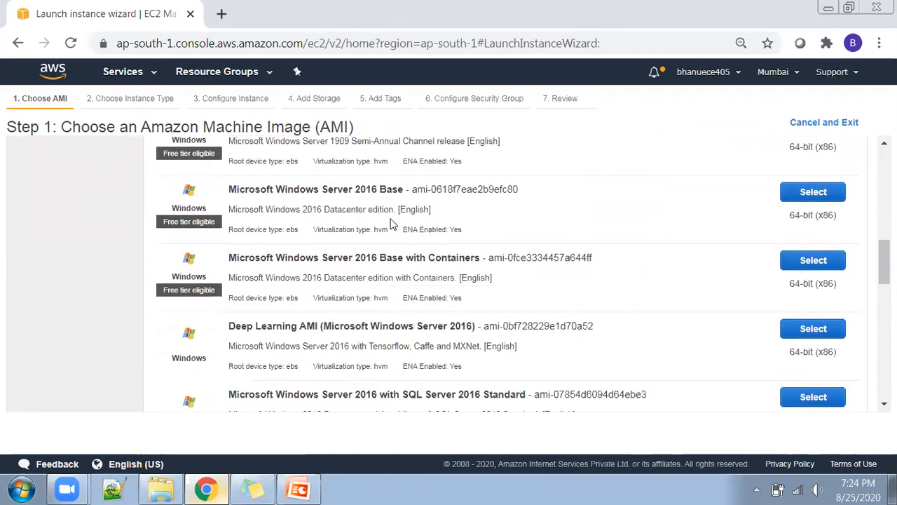
scroll(345, 238, "up", 5)
scroll(351, 244, "up", 3)
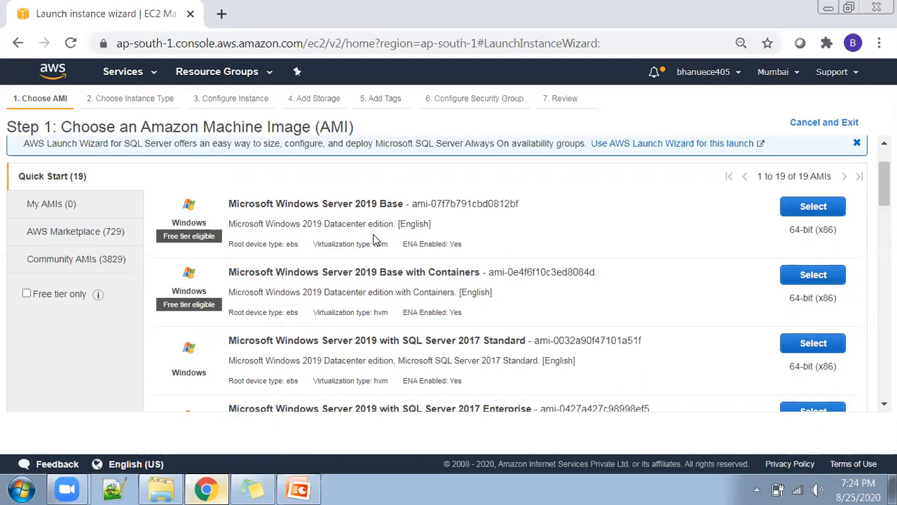
scroll(377, 239, "down", 10)
scroll(351, 291, "down", 3)
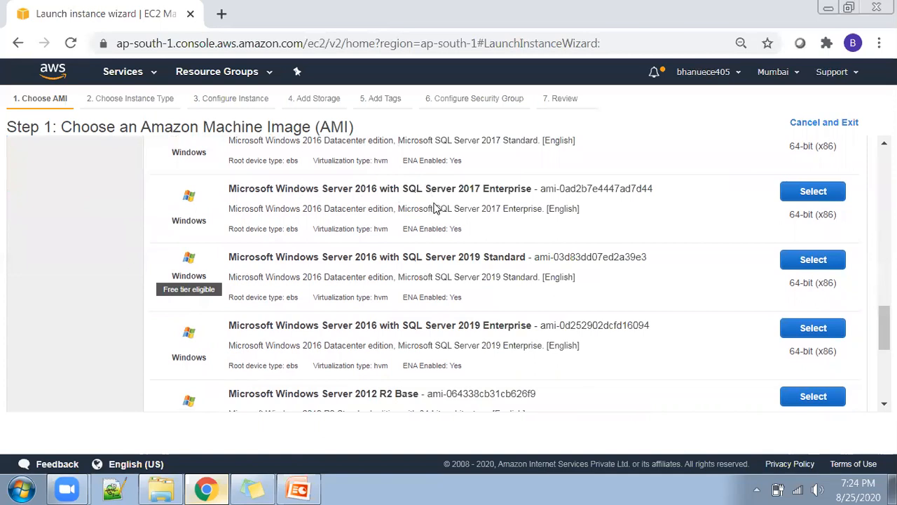
scroll(434, 208, "down", 5)
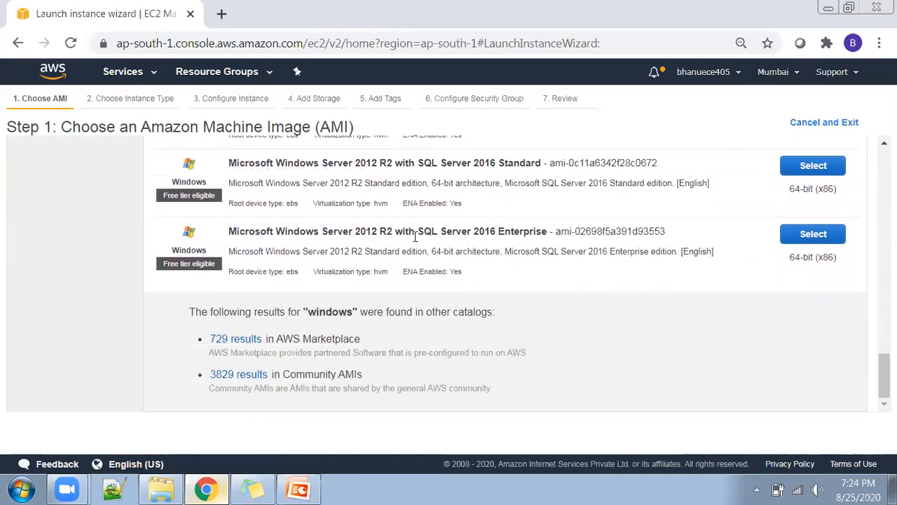
scroll(475, 261, "up", 8)
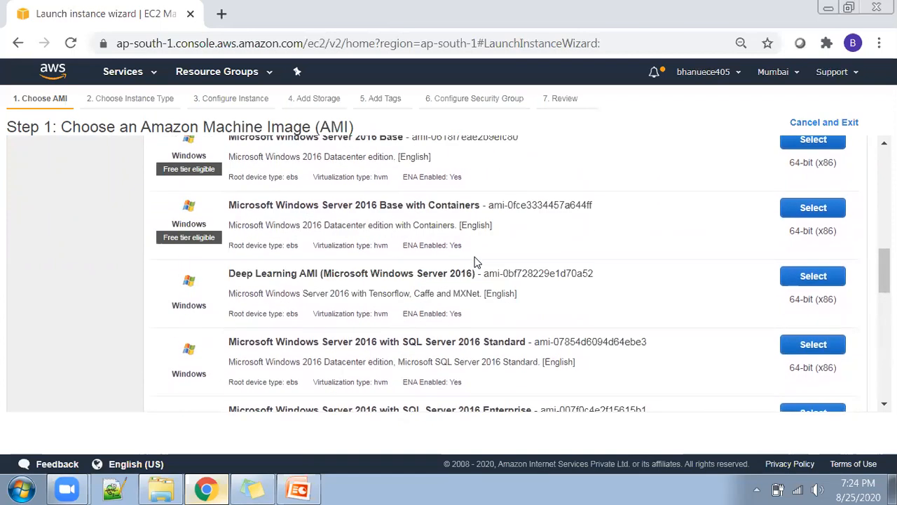
scroll(475, 261, "up", 10)
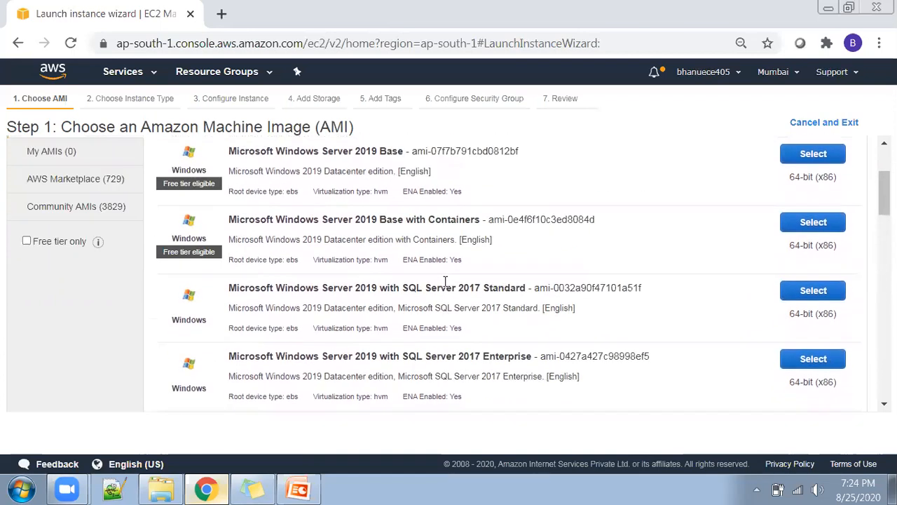
scroll(446, 281, "up", 3)
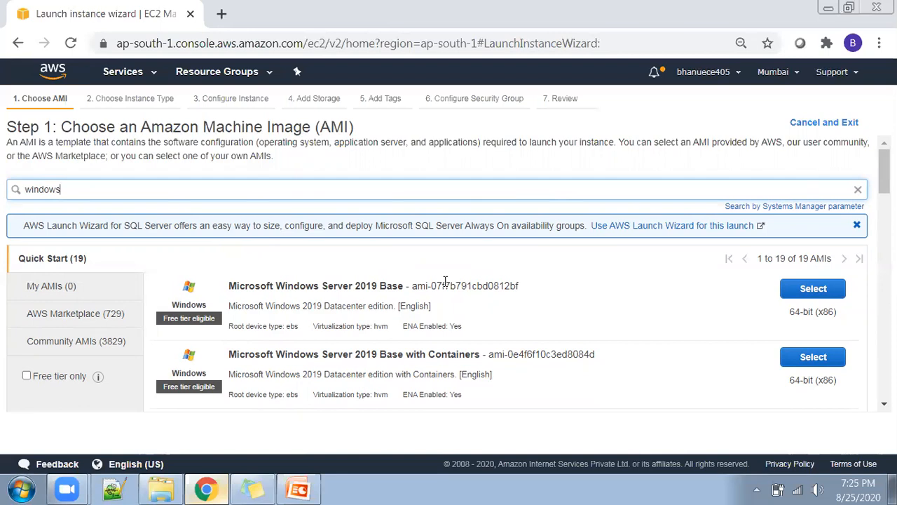
scroll(446, 281, "down", 5)
scroll(420, 259, "up", 5)
Replace the machine image search term with "ubuntu" and run the search.
key("ctrl+a")
key("BackSpace")
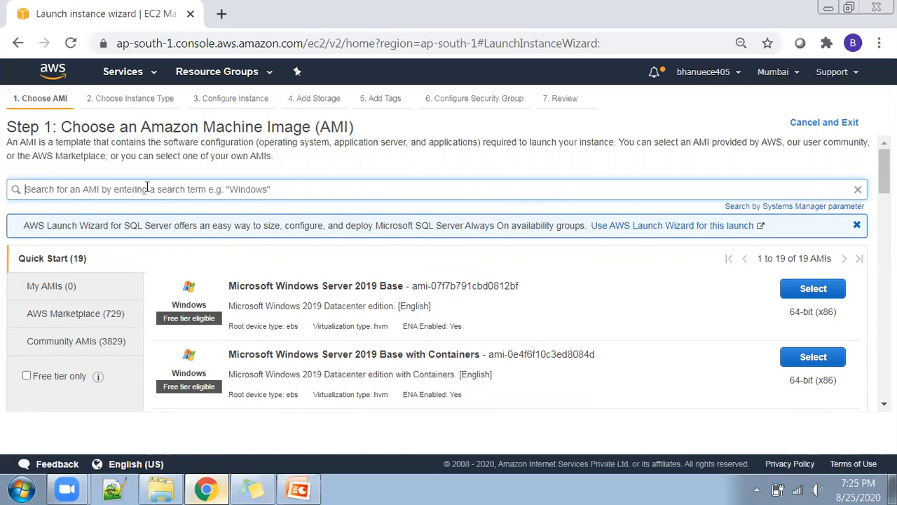
type("unix")
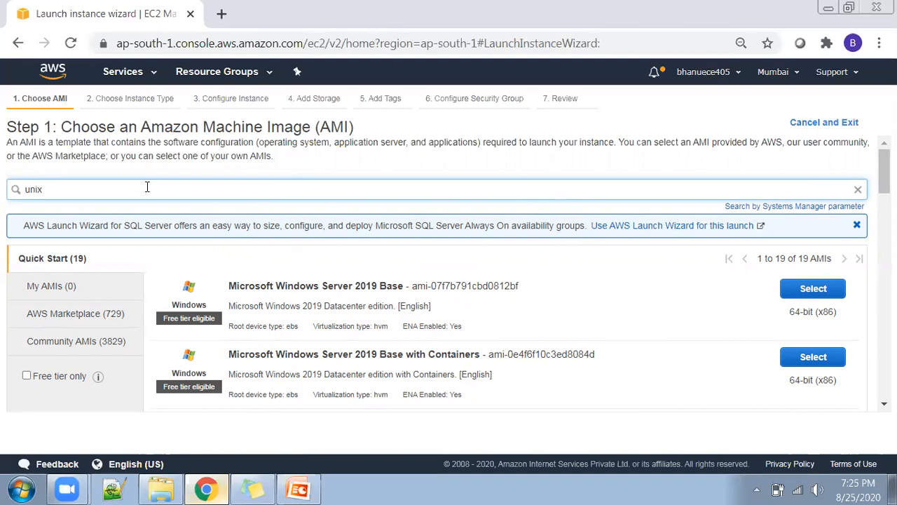
key("BackSpace")
key("BackSpace")
key("BackSpace")
type("buntu")
key("Return")
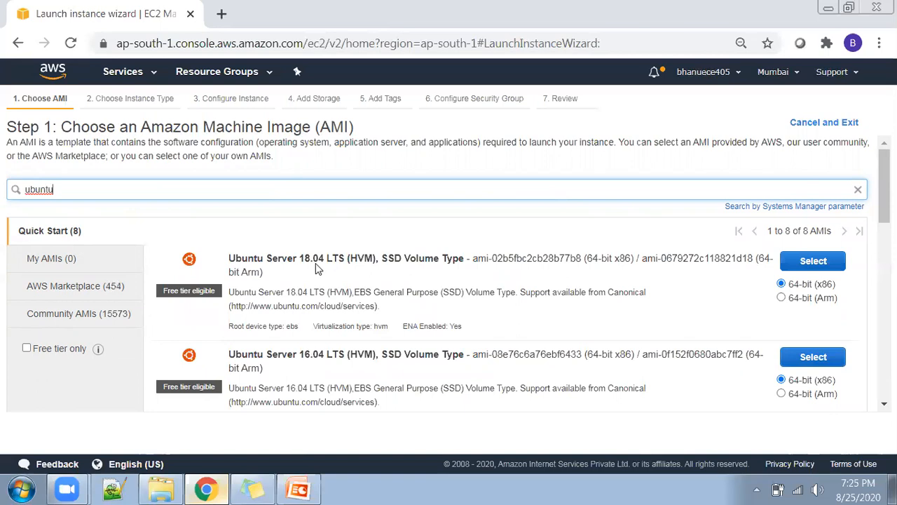
Compare the Ubuntu Server versions and select the Ubuntu Server 16.04 LTS (HVM), SSD Volume Type image, 64-bit (x86).
left_click_drag(299, 258, 325, 258)
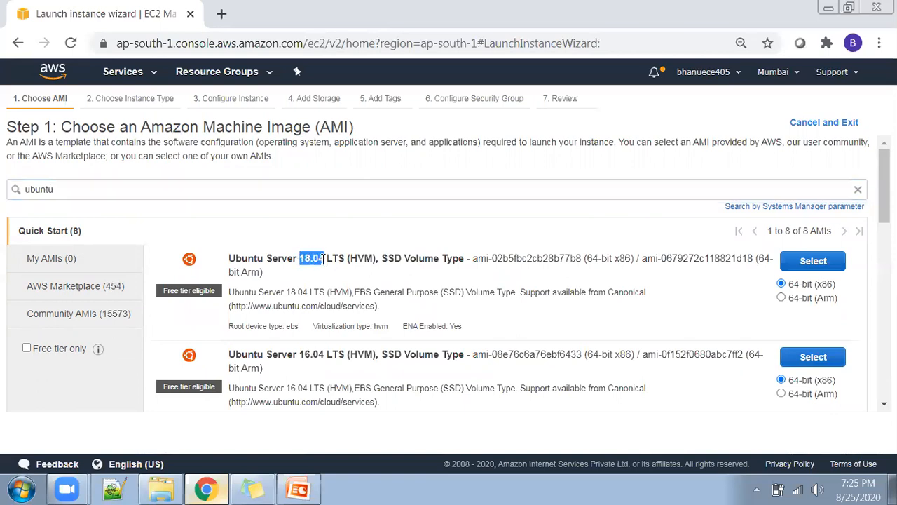
left_click_drag(300, 354, 325, 355)
scroll(324, 355, "down", 1)
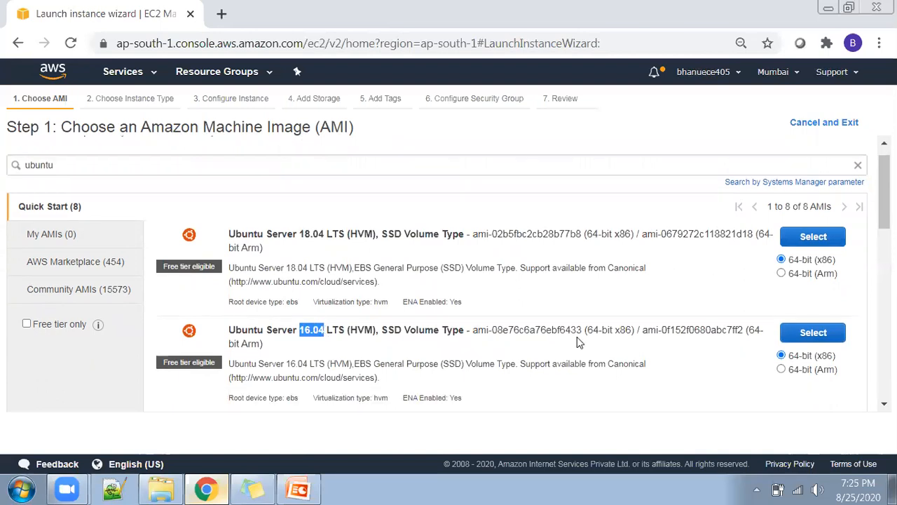
left_click(813, 335)
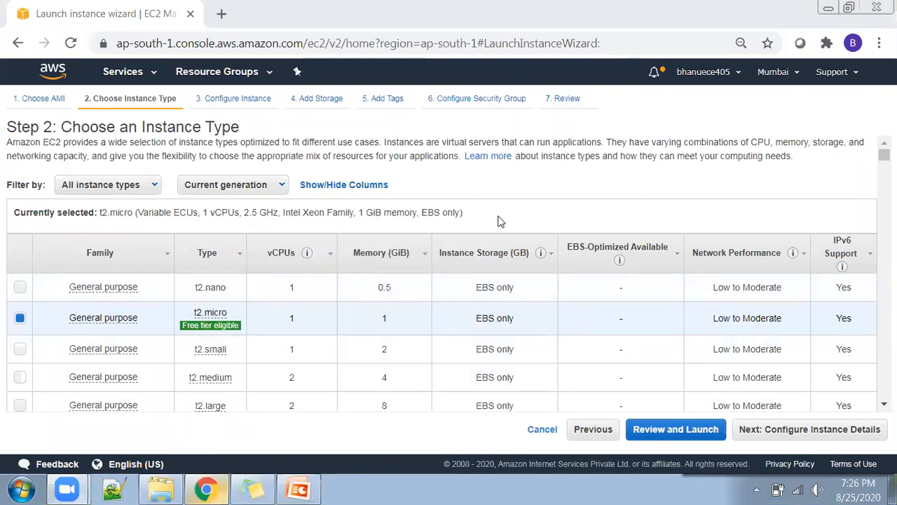
Examine the available instance types, comparing the vCPUs and memory of t2.micro with those of the larger types.
mouse_move(223, 323)
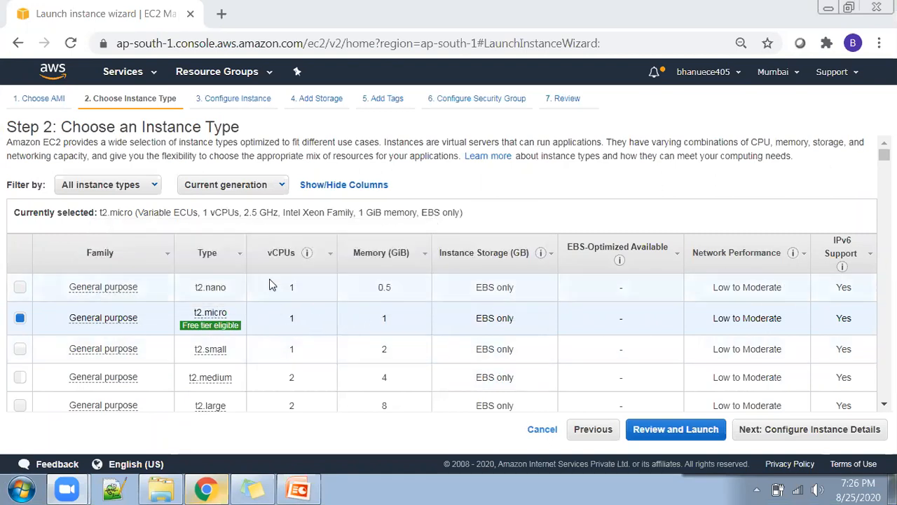
mouse_move(214, 325)
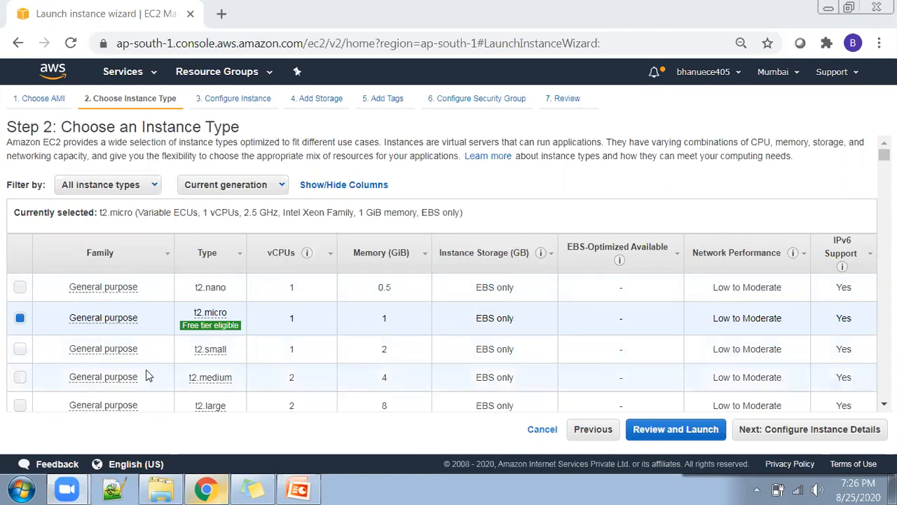
scroll(441, 281, "down", 5)
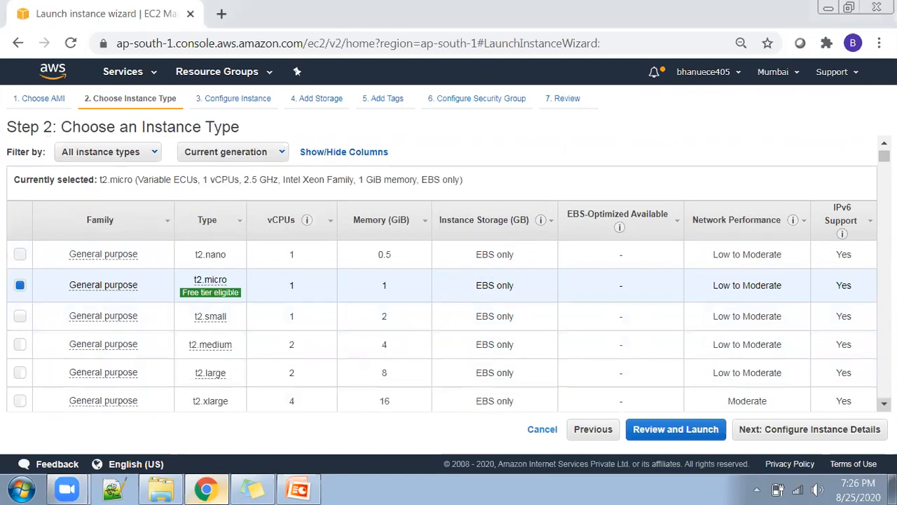
scroll(442, 281, "down", 2)
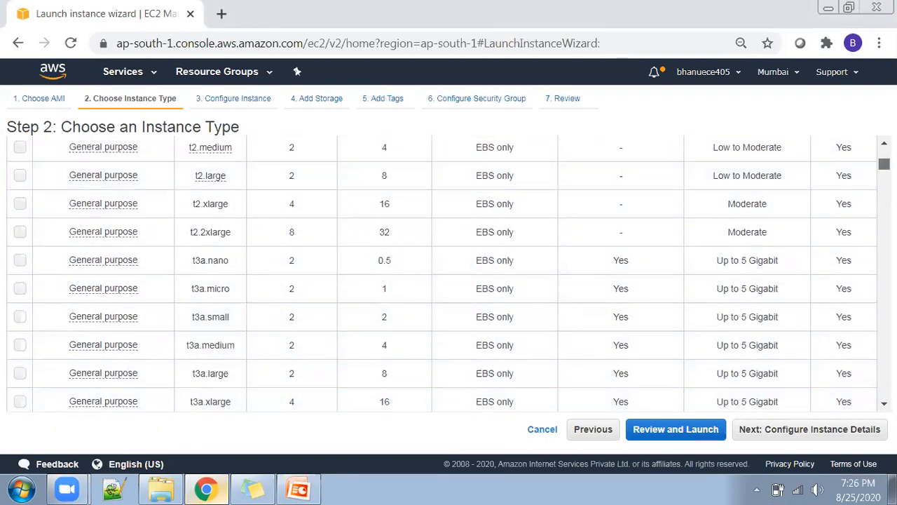
scroll(683, 190, "up", 7)
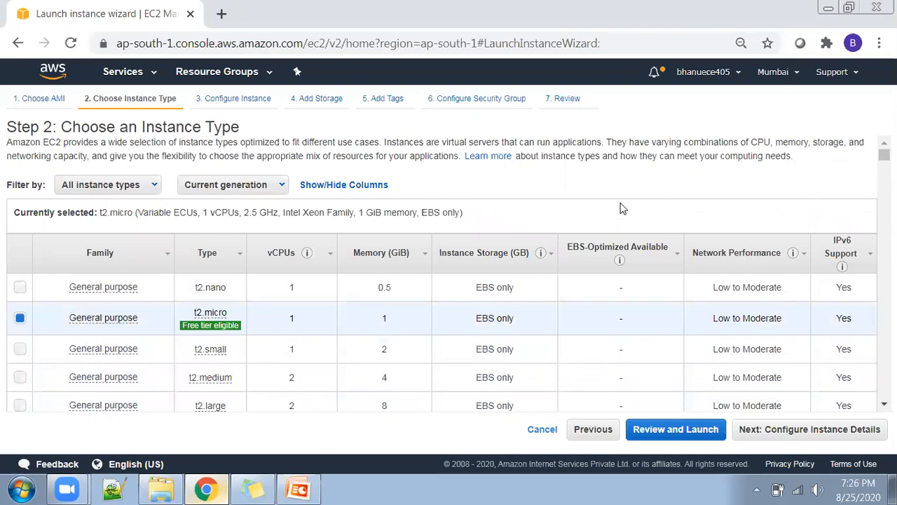
scroll(622, 209, "down", 1)
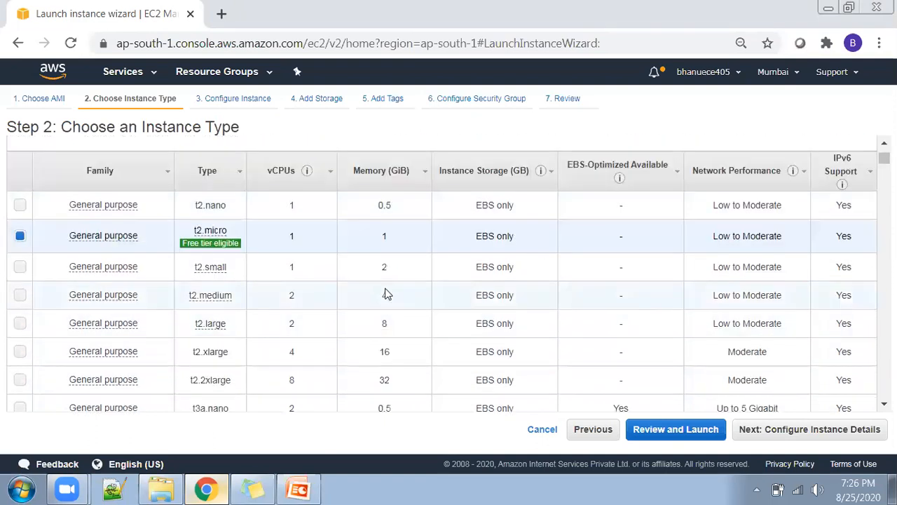
scroll(355, 279, "up", 1)
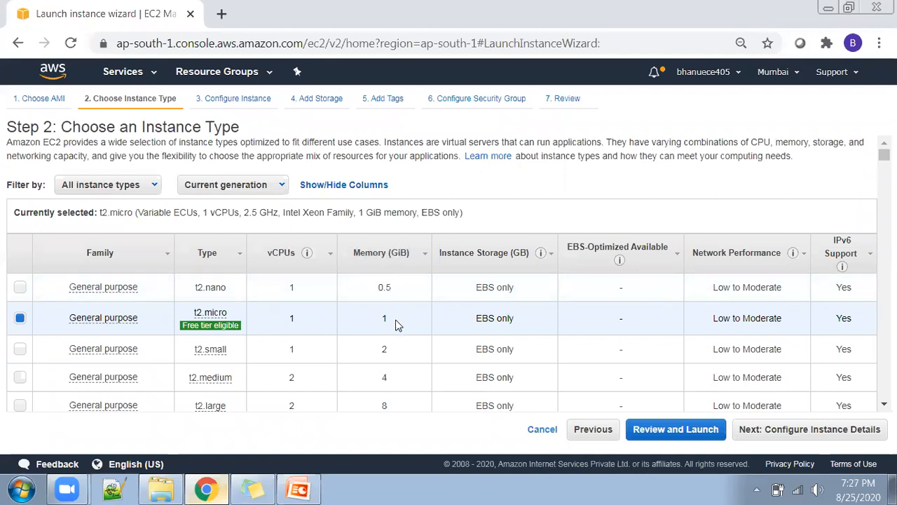
Compare the memory of the t2.small, t2.medium and t2.xlarge instance types with the other general purpose types.
left_click_drag(389, 349, 384, 351)
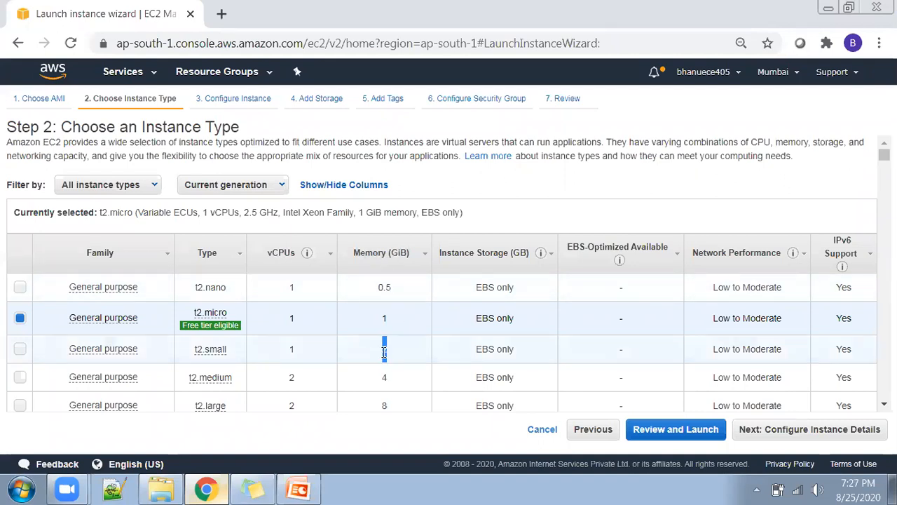
left_click(20, 348)
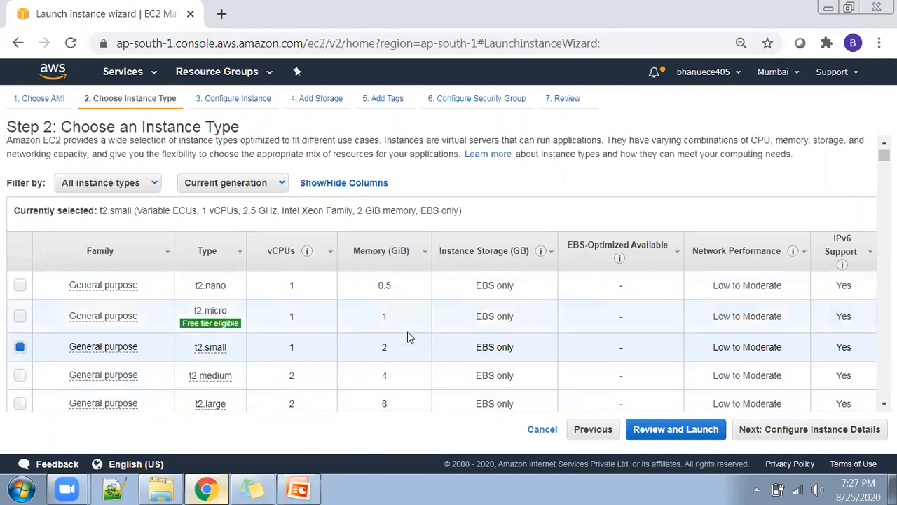
scroll(410, 337, "down", 2)
left_click(384, 295)
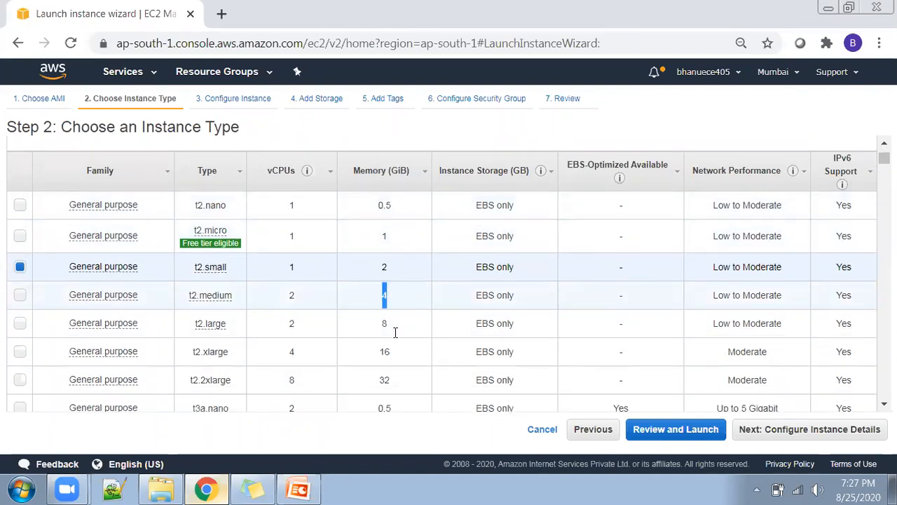
left_click(379, 352)
scroll(398, 319, "down", 4)
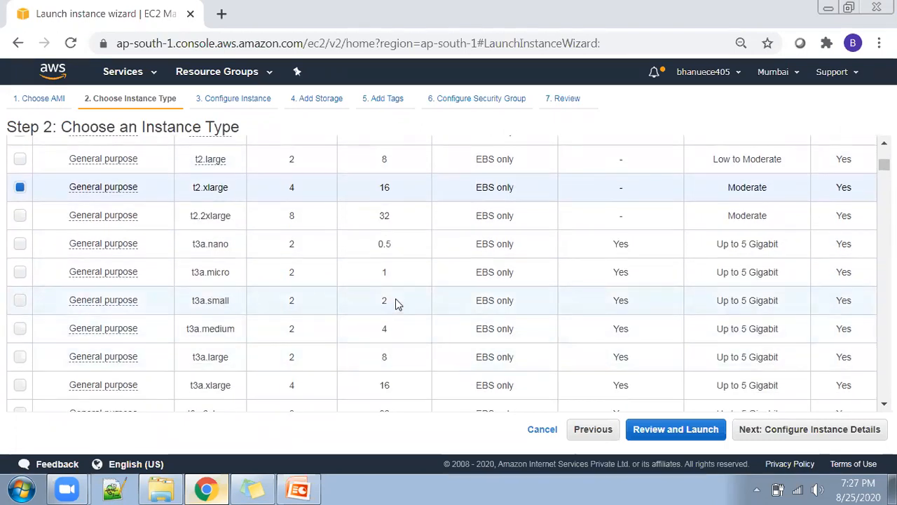
scroll(397, 295, "up", 4)
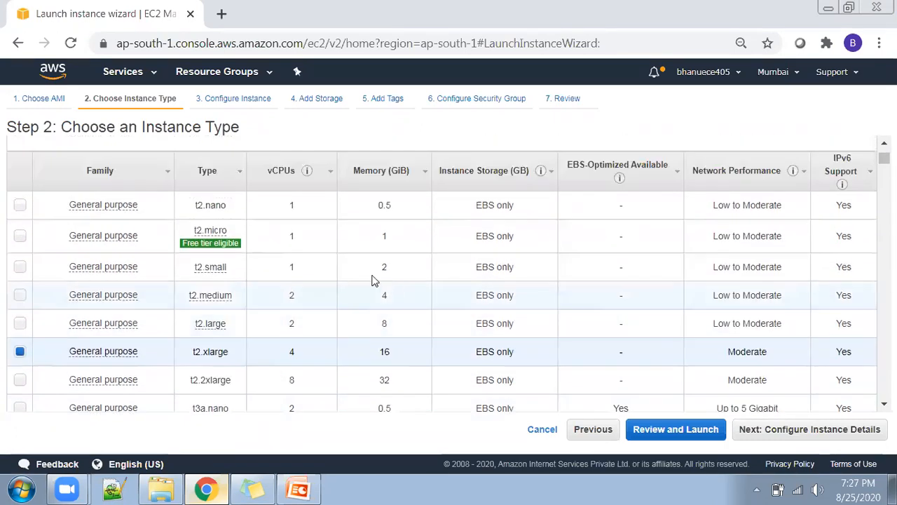
Select the free tier eligible t2.micro instance type and continue to the instance details.
left_click(233, 235)
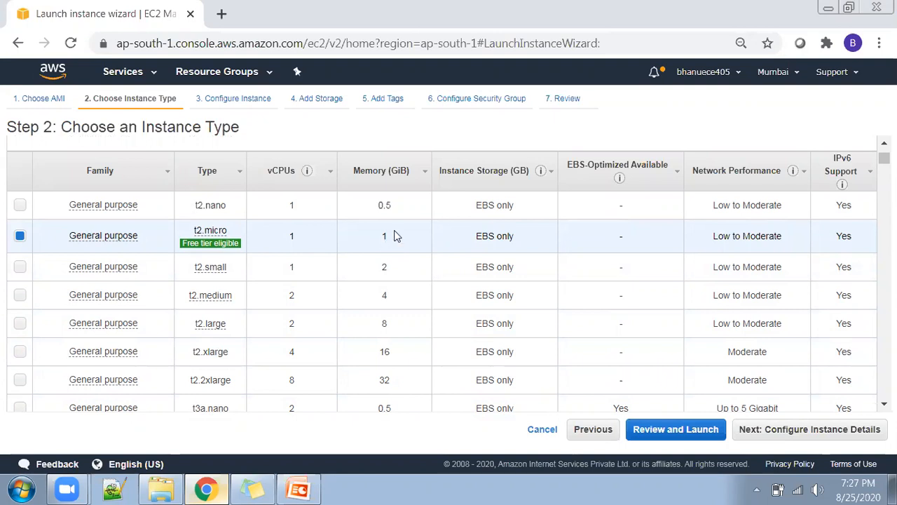
left_click(823, 430)
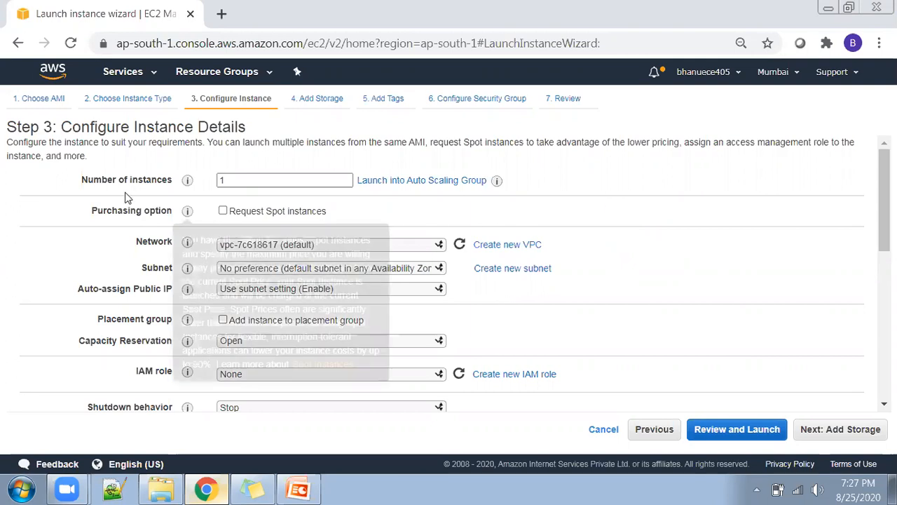
Check the number of instances, keep it at 1, and continue to the storage settings.
left_click_drag(81, 179, 222, 180)
double_click(223, 180)
left_click(270, 182)
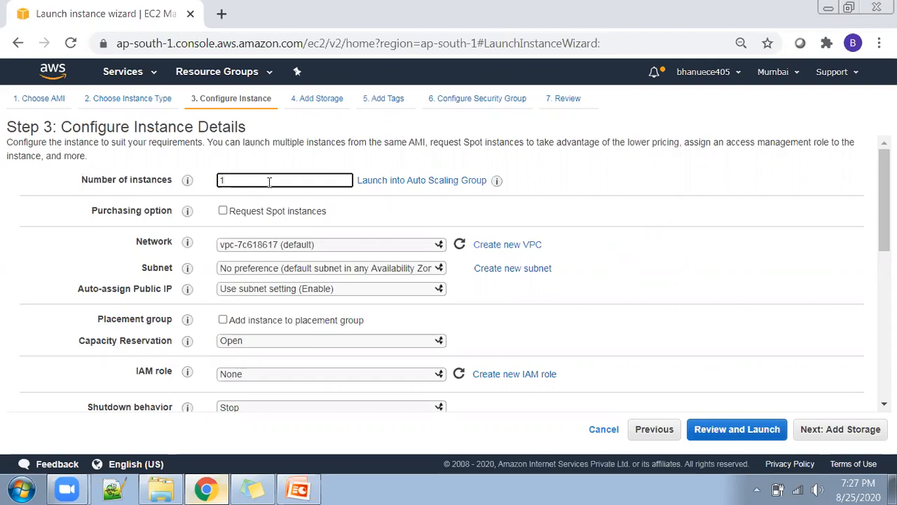
left_click(839, 430)
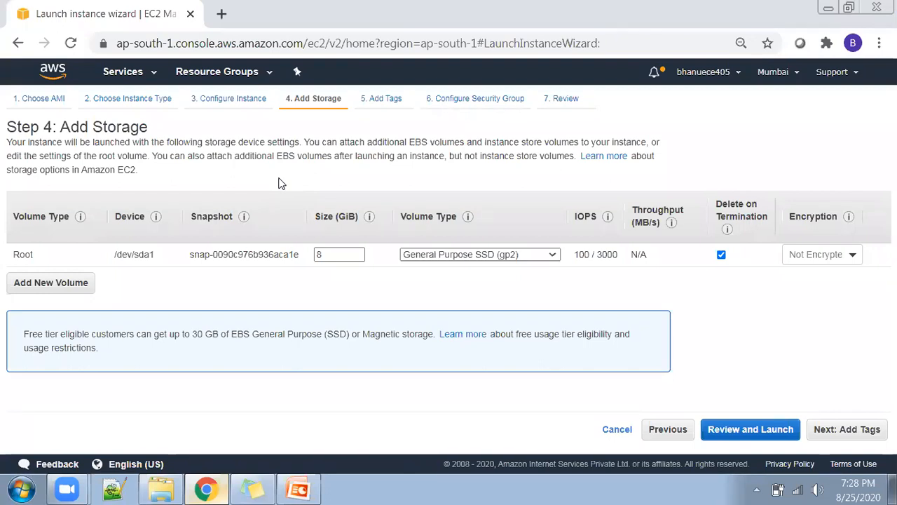
Check the root volume's size, keep it at 8 GiB, and continue to the tags.
left_click(340, 254)
left_click_drag(324, 255, 317, 259)
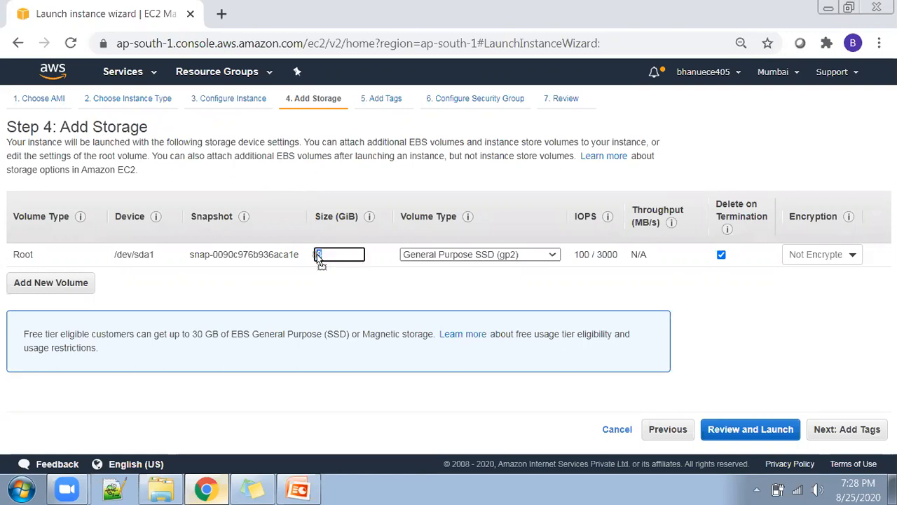
left_click(296, 283)
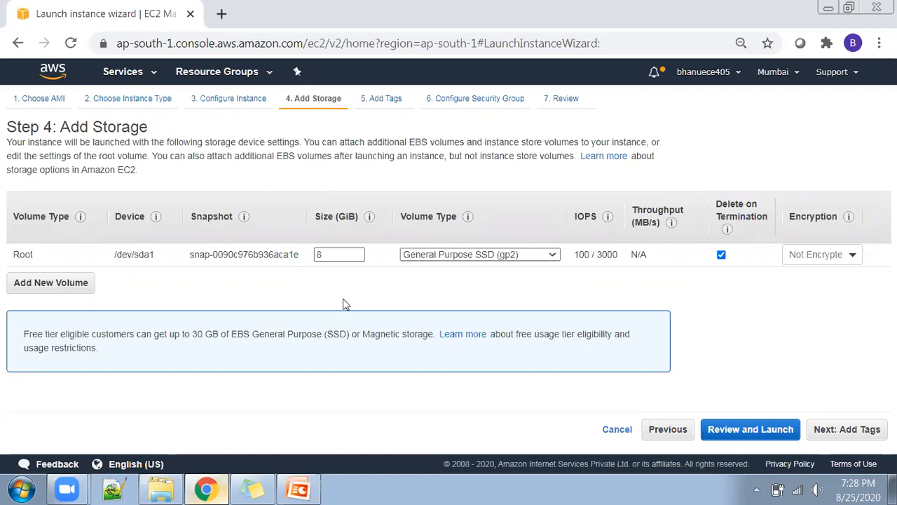
left_click(841, 430)
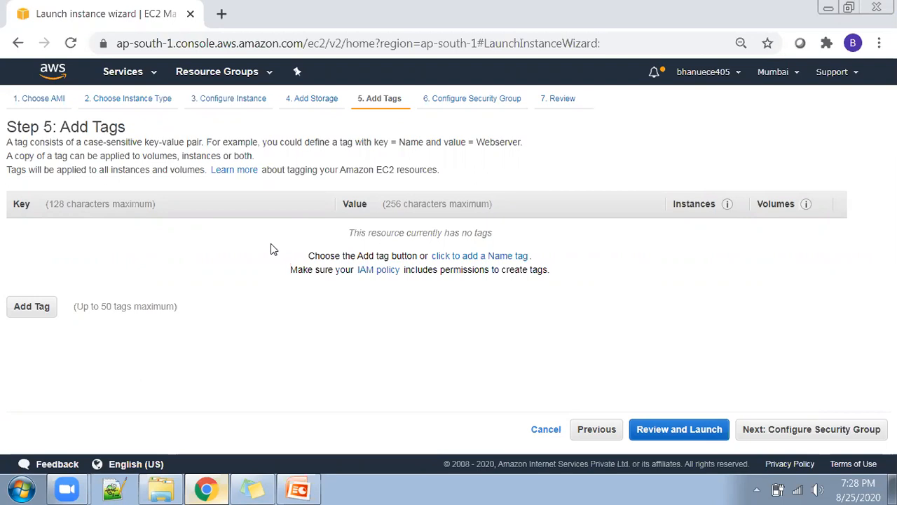
Add a Name tag with the value "ubuntu-16" and continue to the security group configuration.
left_click(463, 257)
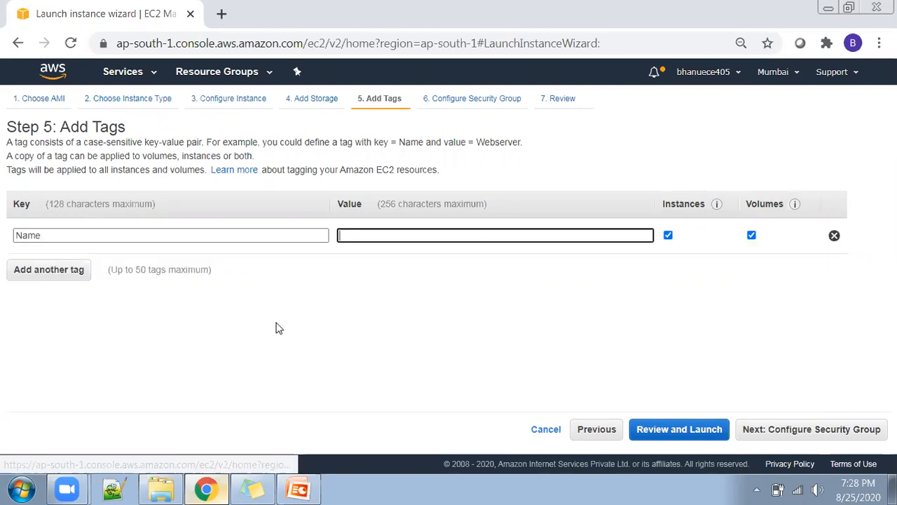
type("ubuntu-16")
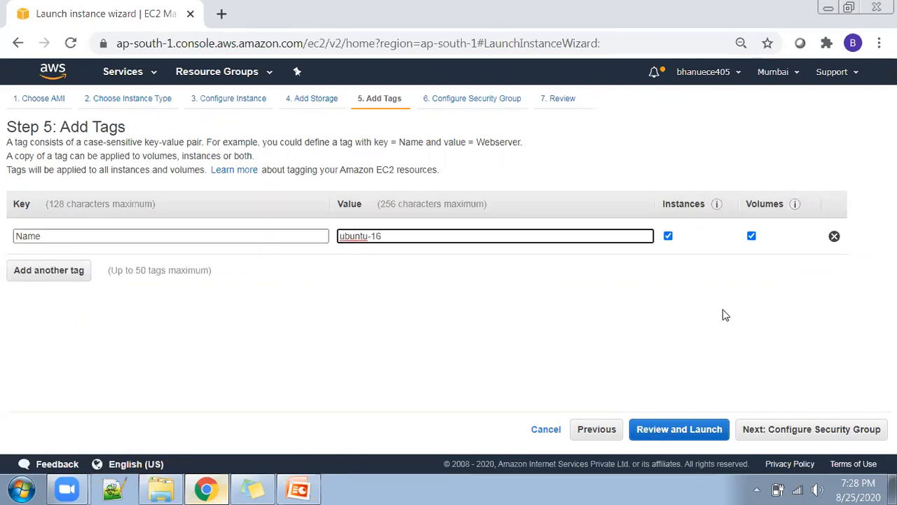
left_click(796, 428)
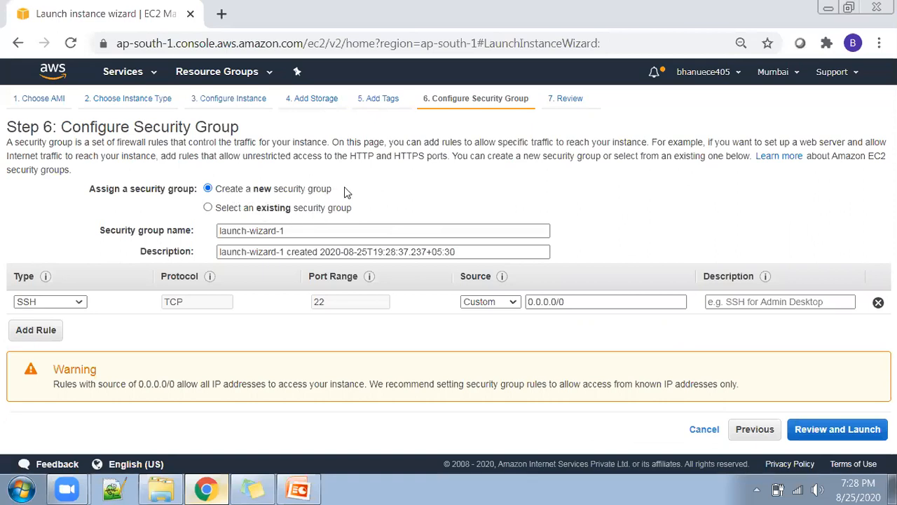
Name the new security group "linux-secuirty-group" and use the same text as its description.
left_click_drag(301, 230, 133, 252)
key("BackSpace")
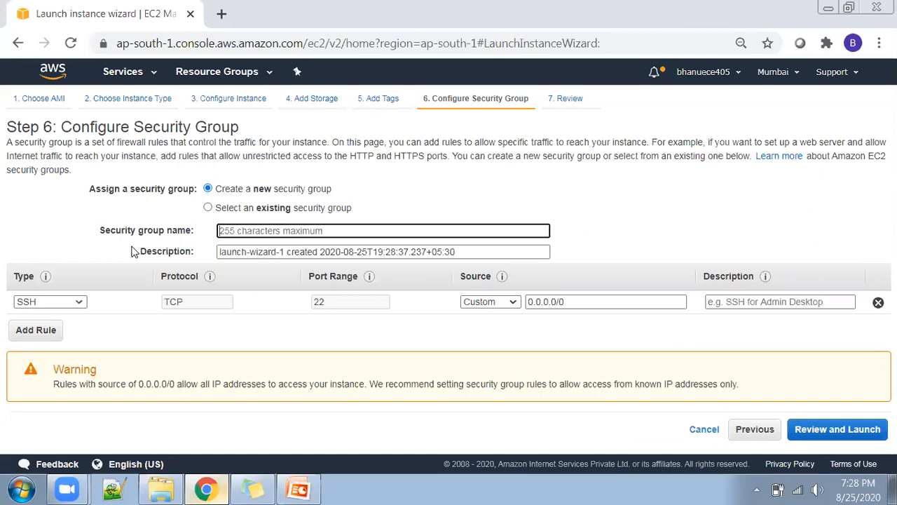
type("linux-secuirty-gr")
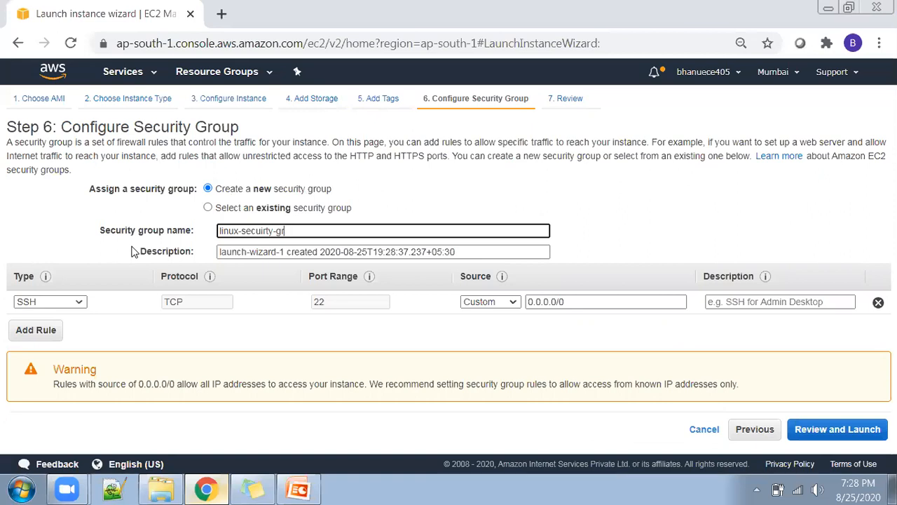
type("oup")
key("ctrl+a")
key("ctrl+c")
key("Tab")
key("ctrl+v")
left_click(445, 196)
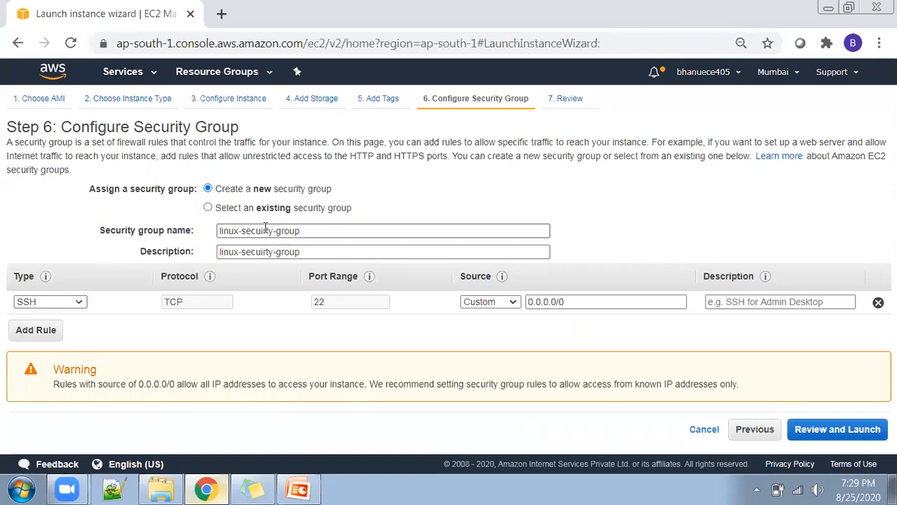
Check the SSH rule's port and set the rule's source to Anywhere.
double_click(324, 305)
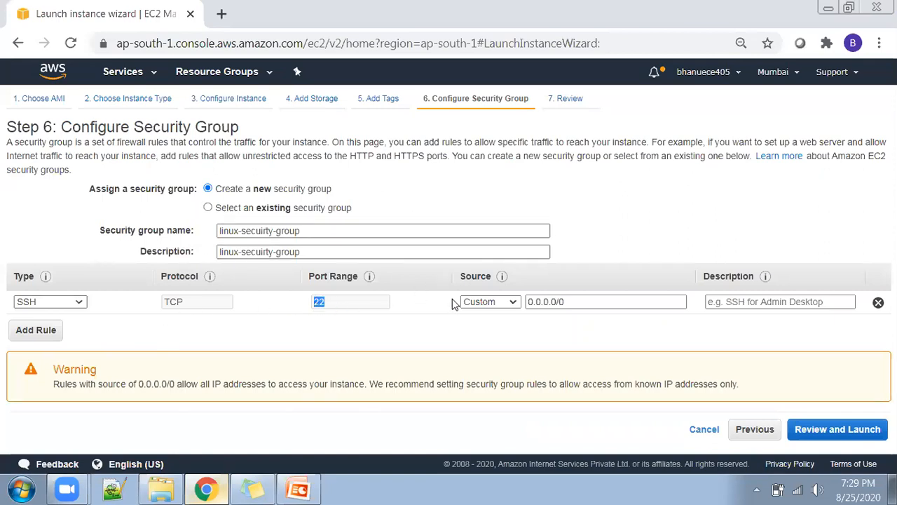
left_click(493, 302)
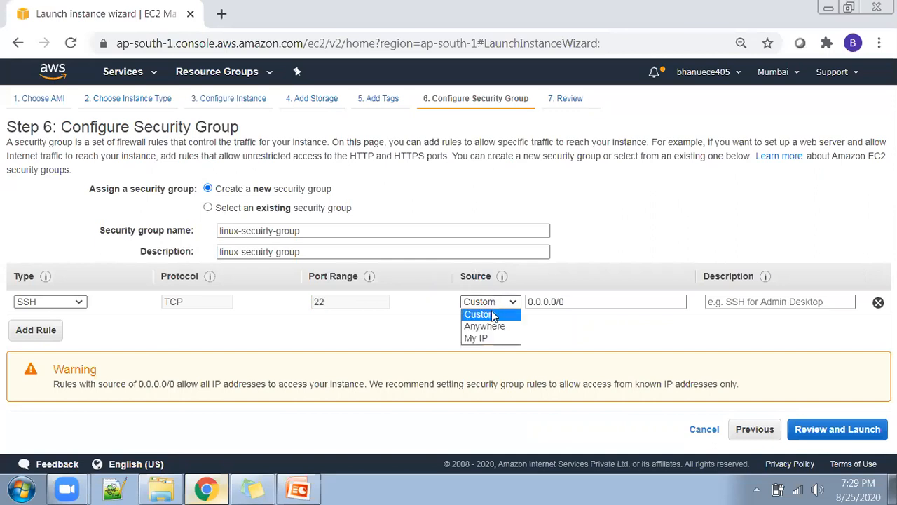
left_click(489, 326)
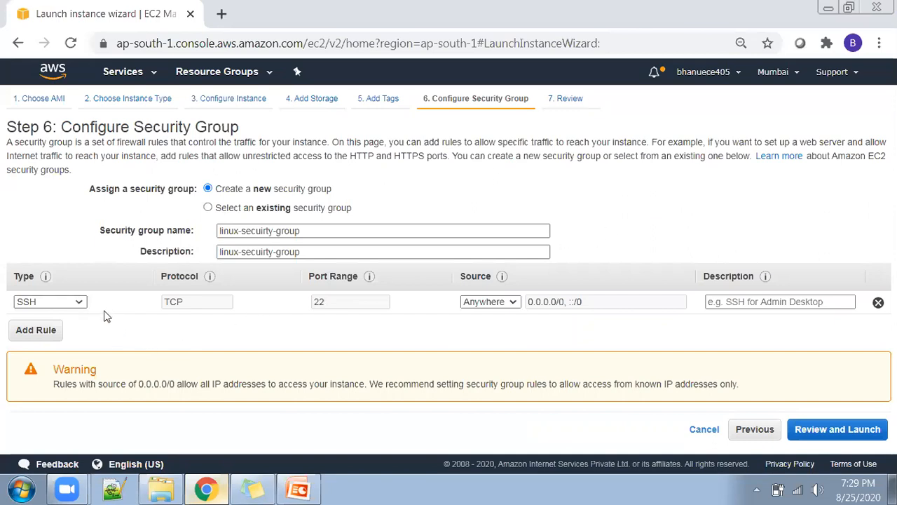
Add a second security group rule of type All traffic with its source set to Anywhere.
left_click(33, 327)
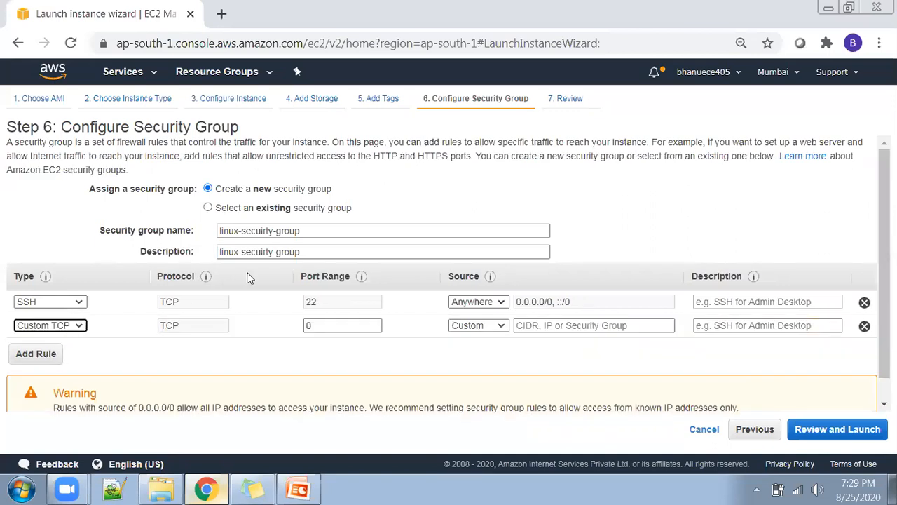
left_click(684, 199)
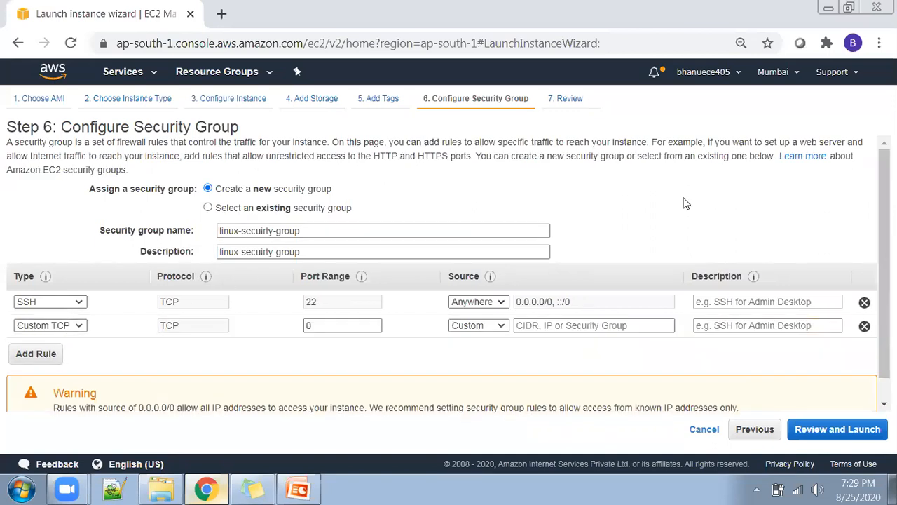
left_click(74, 328)
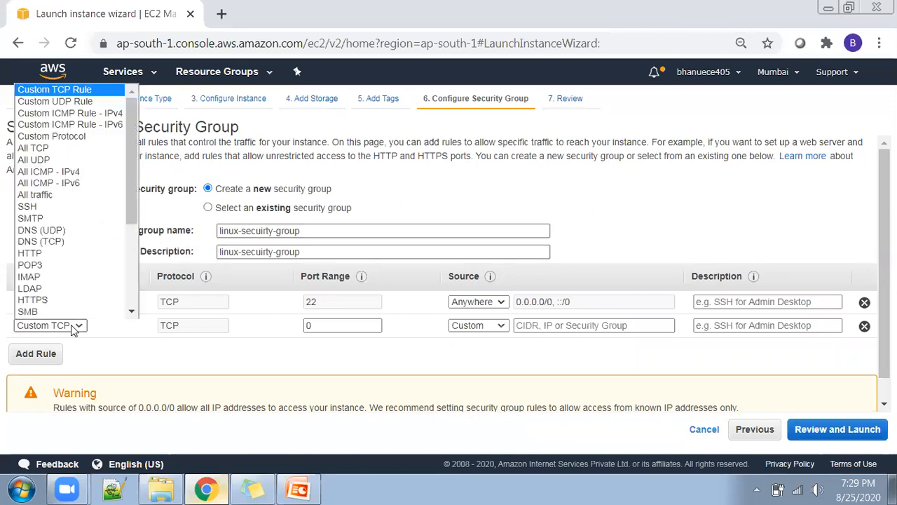
left_click(66, 194)
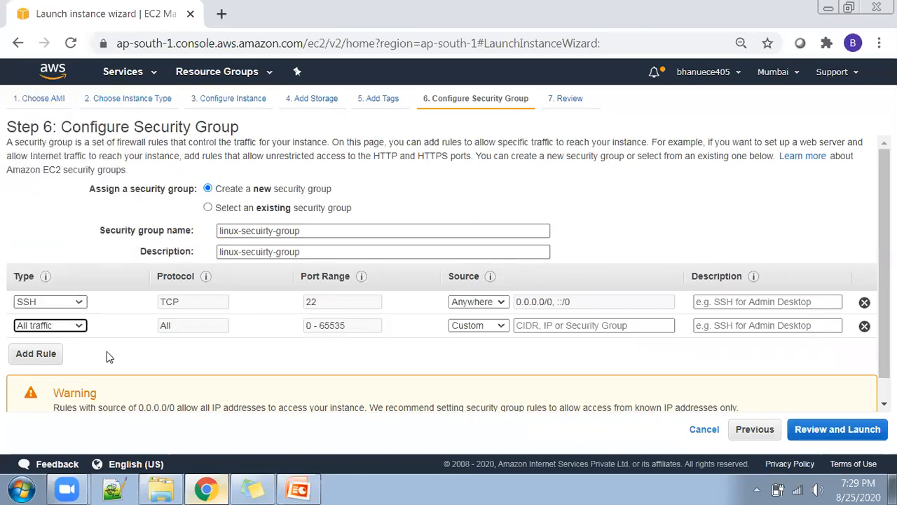
left_click(491, 327)
left_click(461, 362)
left_click(478, 325)
left_click(466, 347)
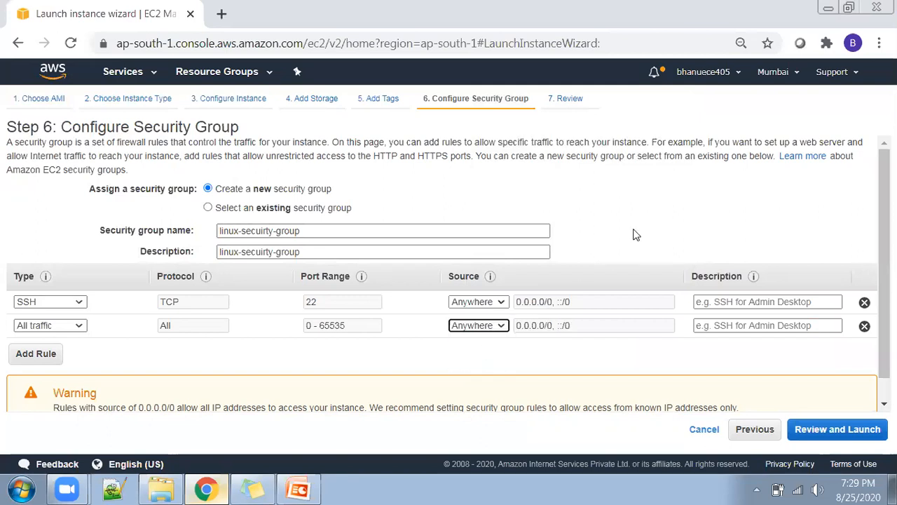
Review the instance launch summary, including the security group rules, and proceed to the key pair selection.
left_click(833, 429)
scroll(396, 305, "down", 4)
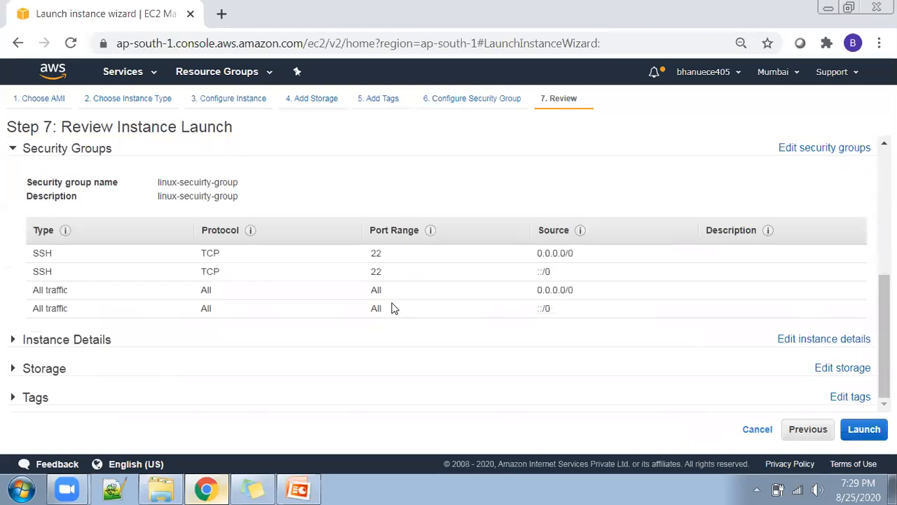
scroll(423, 384, "up", 5)
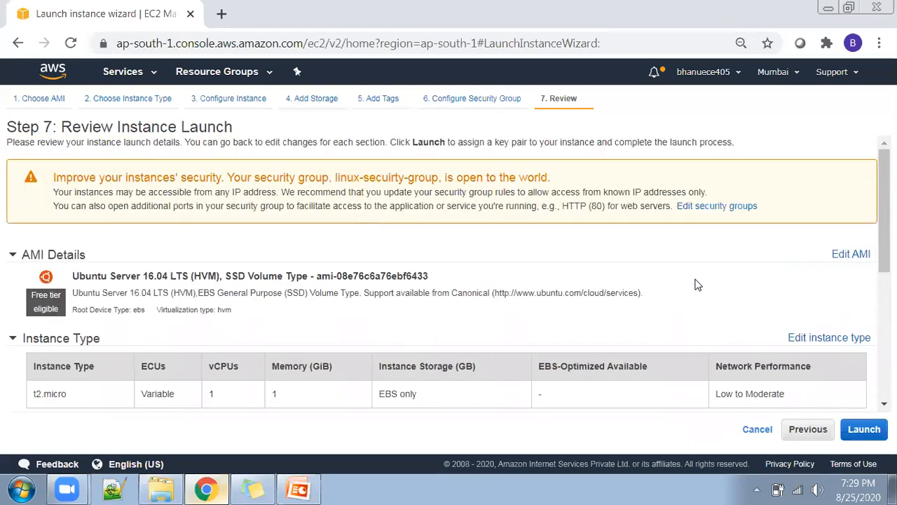
left_click(864, 430)
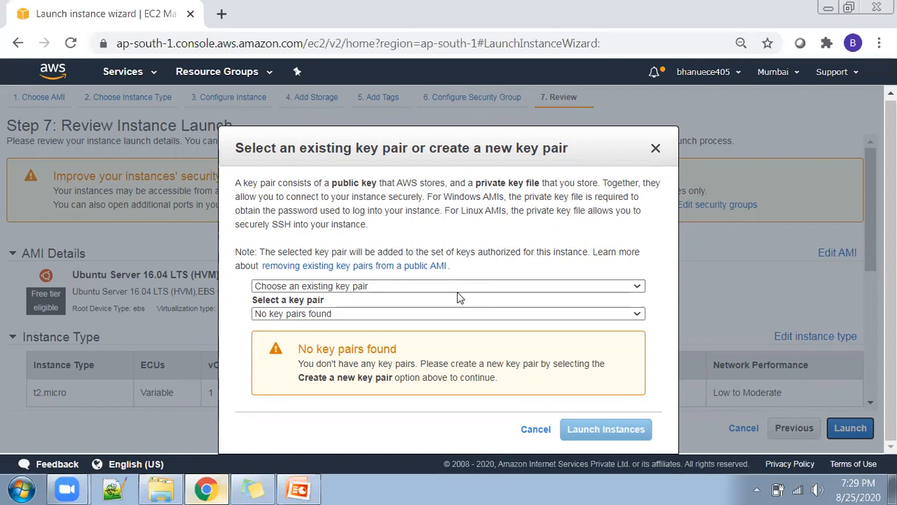
Choose to create a new key pair and name it with the owner's first name followed by "-key-pair".
left_click(355, 287)
left_click(507, 272)
left_click(378, 284)
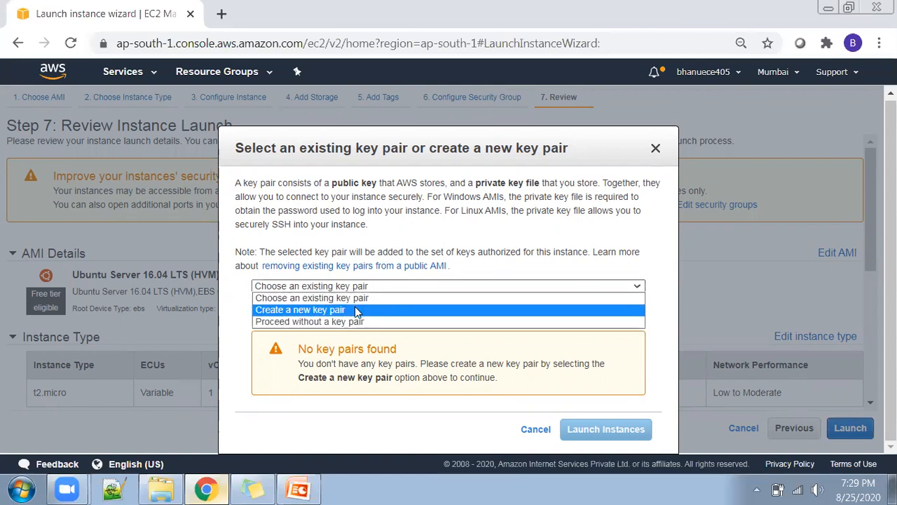
left_click(354, 308)
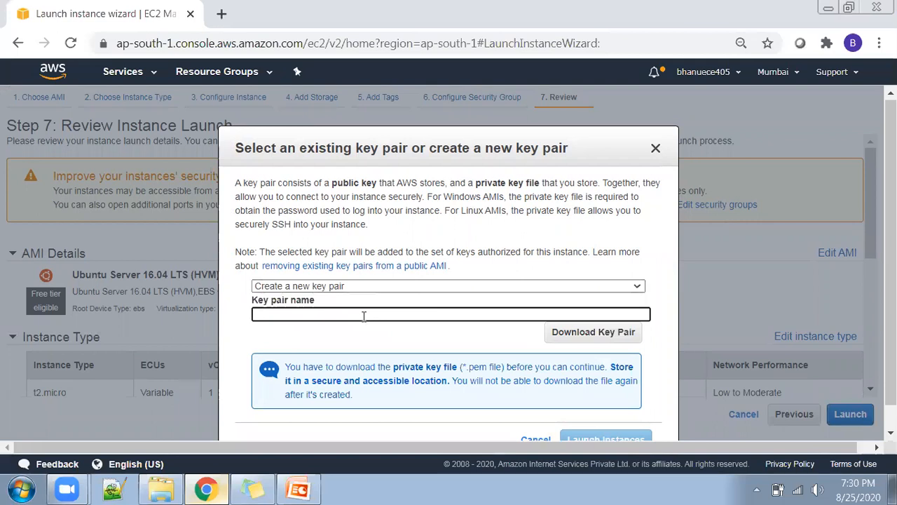
type("bhanu-muba")
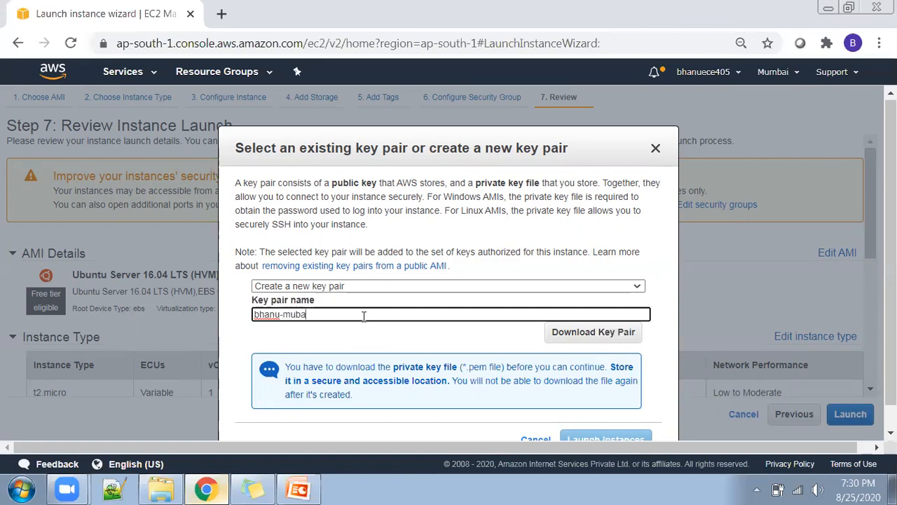
key("BackSpace")
key("BackSpace")
key("BackSpace")
key("BackSpace")
key("BackSpace")
type("-key-pair")
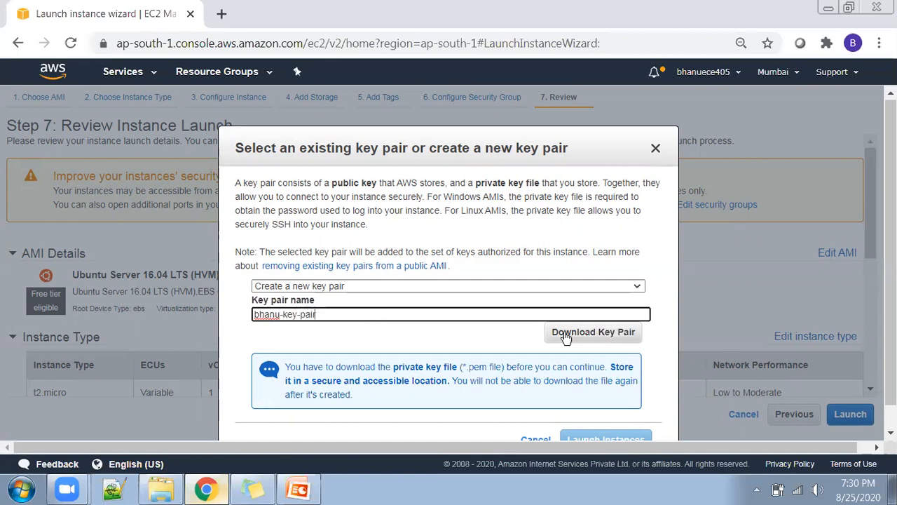
Download the new key pair's private key file and launch the instance.
left_click(569, 334)
scroll(480, 237, "down", 3)
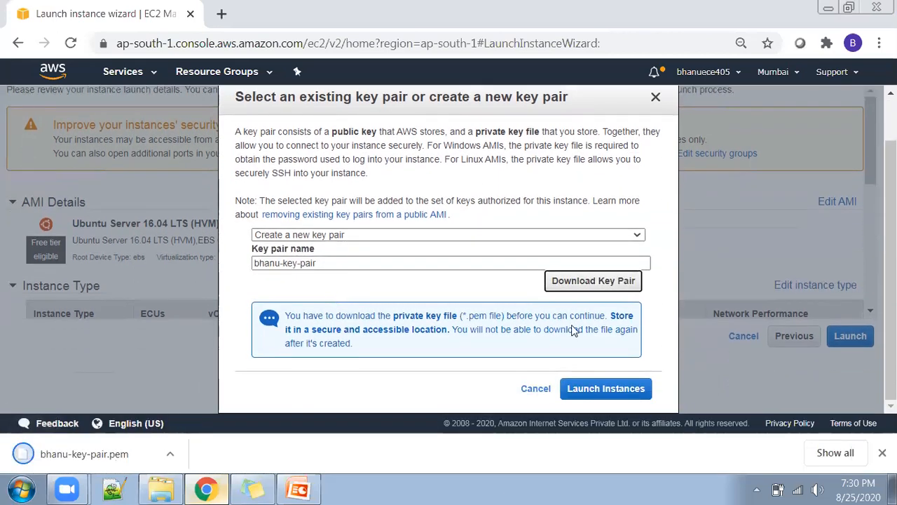
left_click(601, 389)
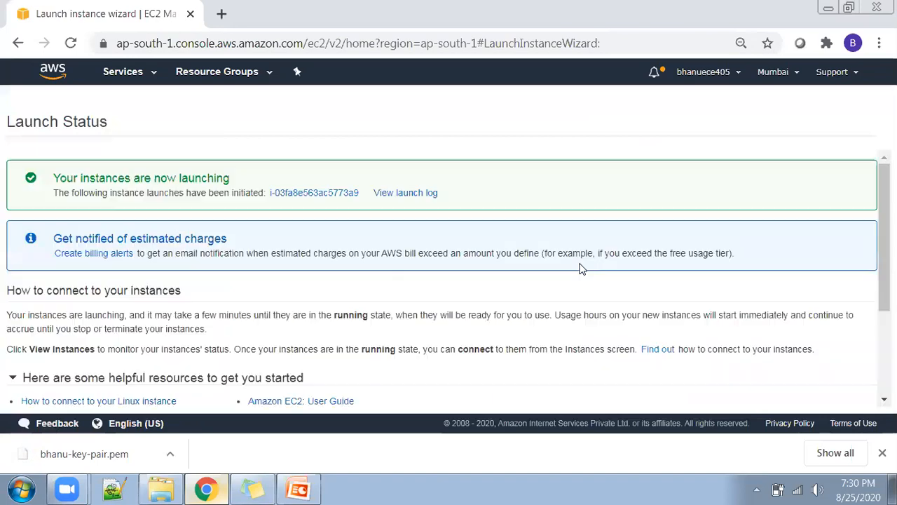
Open the instances list from the launch status page and refresh it to update the new instance's state.
left_click_drag(54, 176, 236, 171)
left_click(360, 120)
scroll(767, 277, "down", 2)
left_click(826, 397)
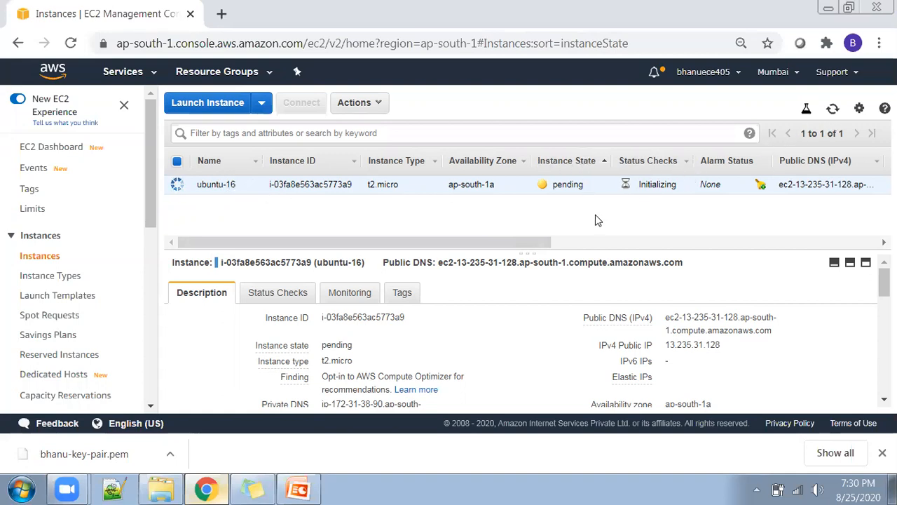
left_click(833, 109)
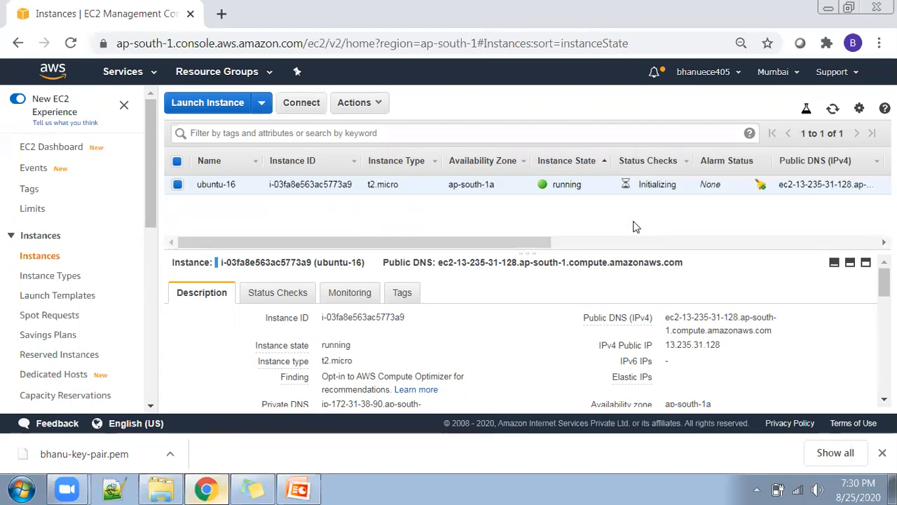
Examine the ubuntu-16 instance's state, instance type and instance ID in the instances list.
left_click_drag(552, 185, 582, 185)
left_click(582, 209)
left_click_drag(400, 186, 370, 181)
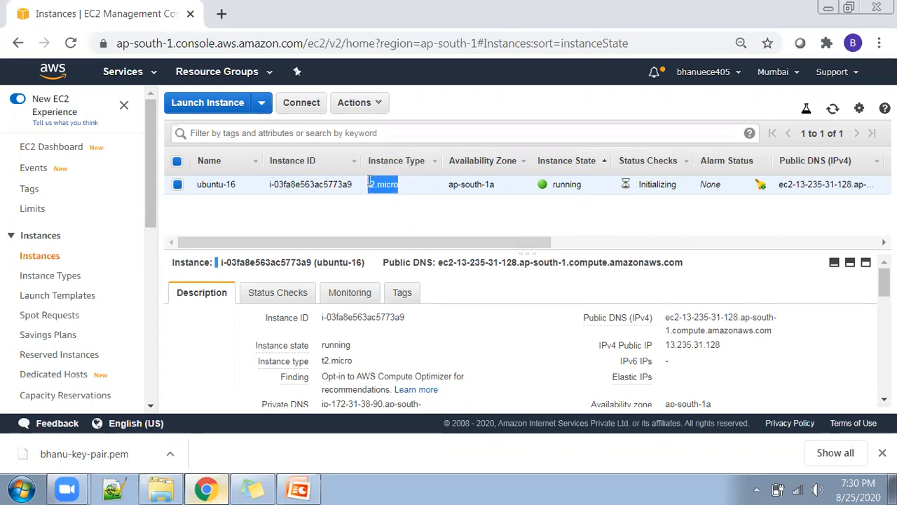
left_click(408, 187)
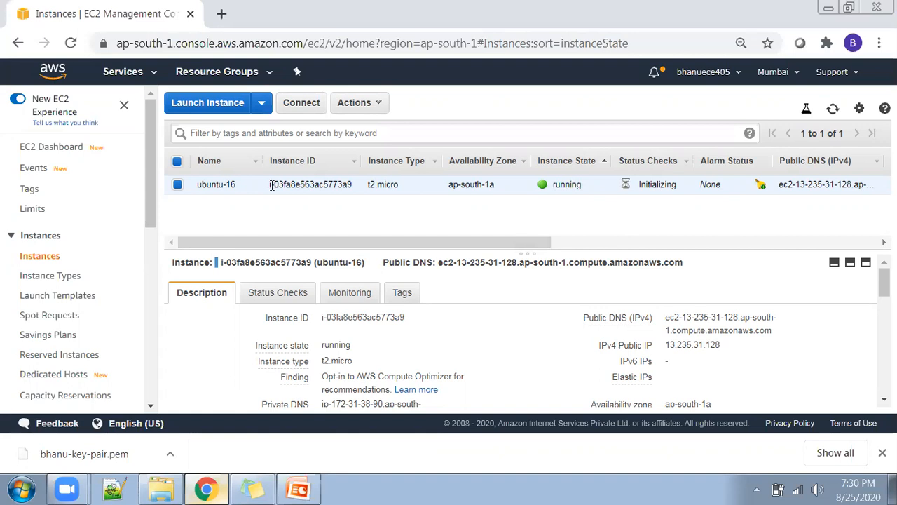
left_click_drag(270, 184, 353, 185)
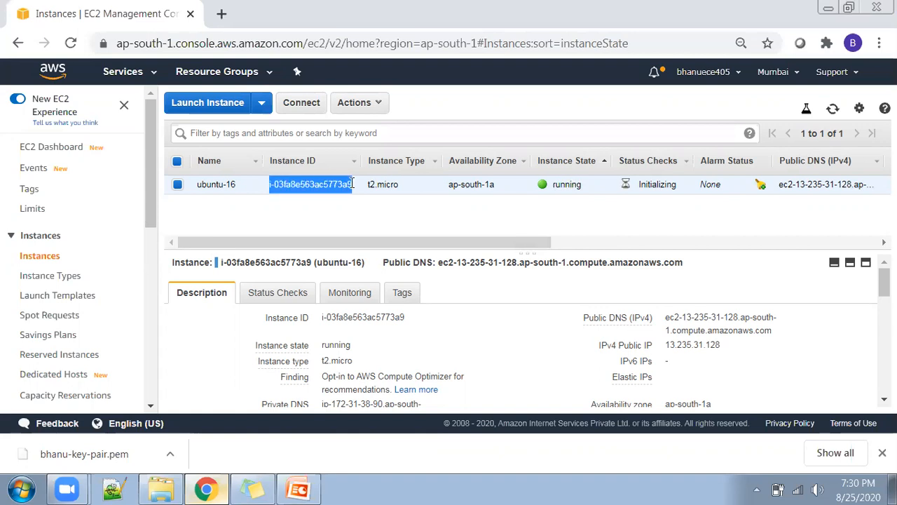
left_click(431, 212)
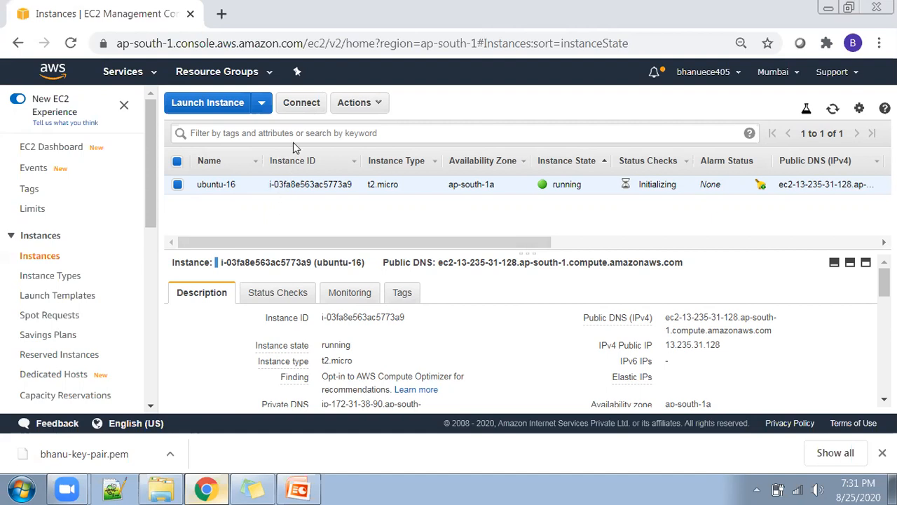
Open the connection instructions for the ubuntu-16 instance and read the standalone SSH client steps and example command.
left_click(301, 105)
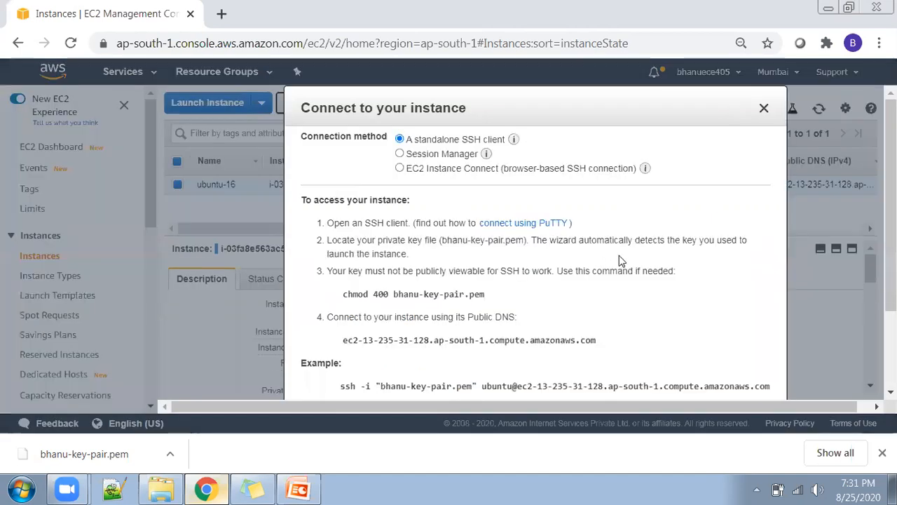
scroll(621, 261, "down", 1)
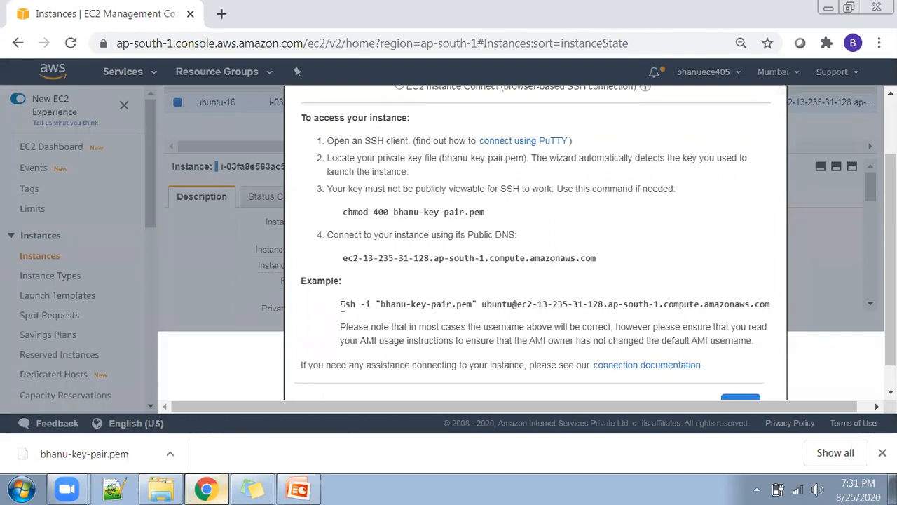
left_click_drag(341, 305, 771, 303)
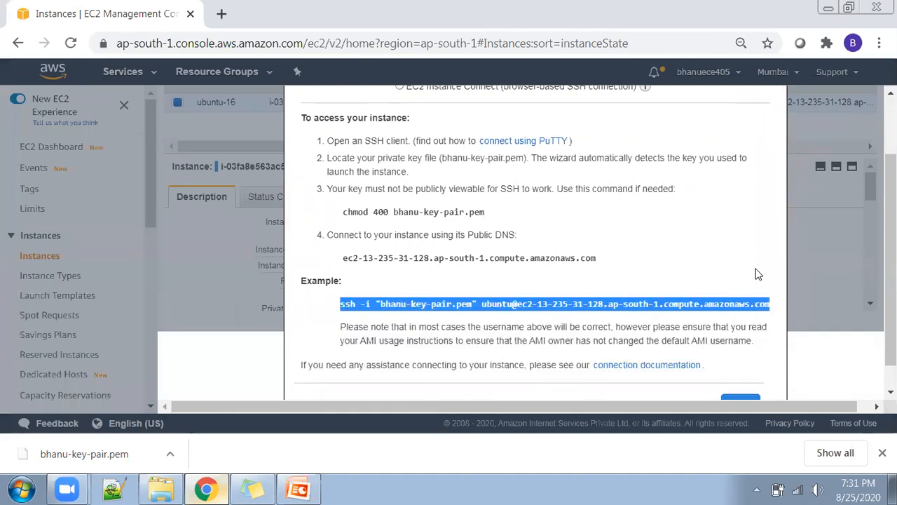
left_click(709, 235)
scroll(674, 260, "up", 1)
scroll(666, 252, "down", 1)
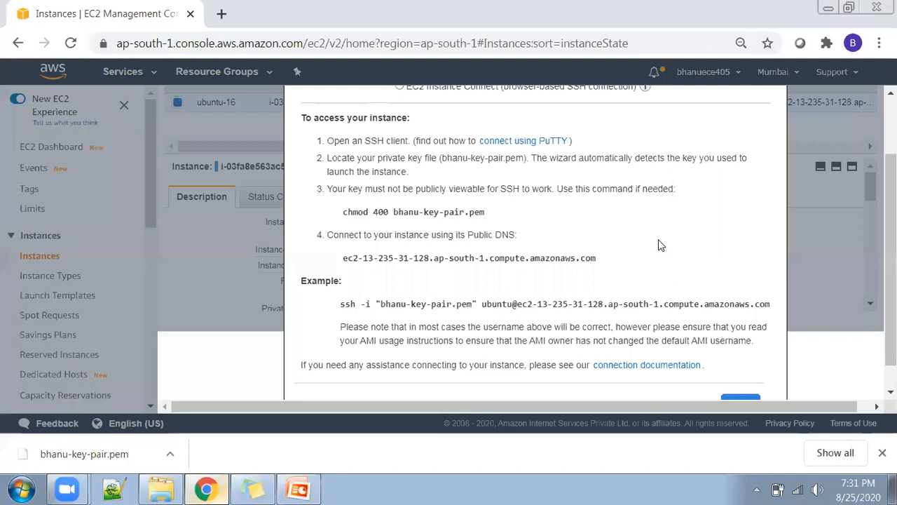
Launch a Git Bash terminal and change to the home directory with cd.
key("super")
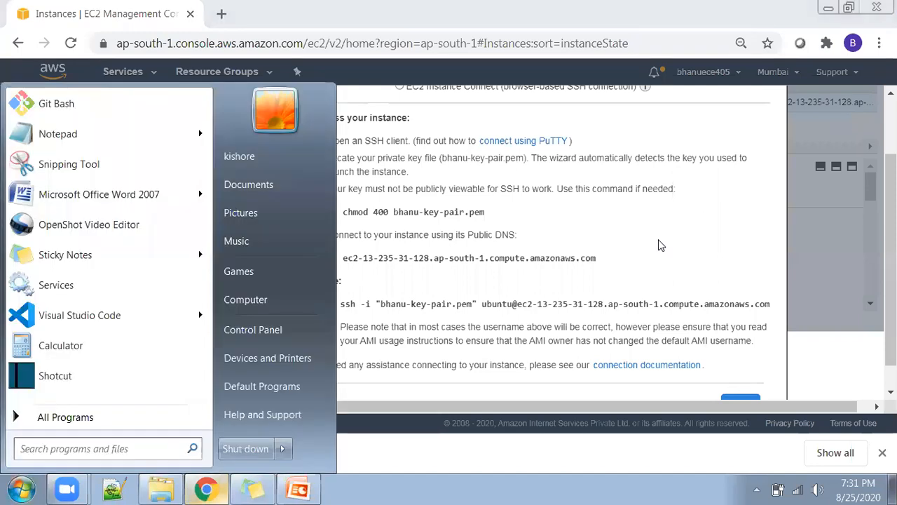
type("bash")
key("Return")
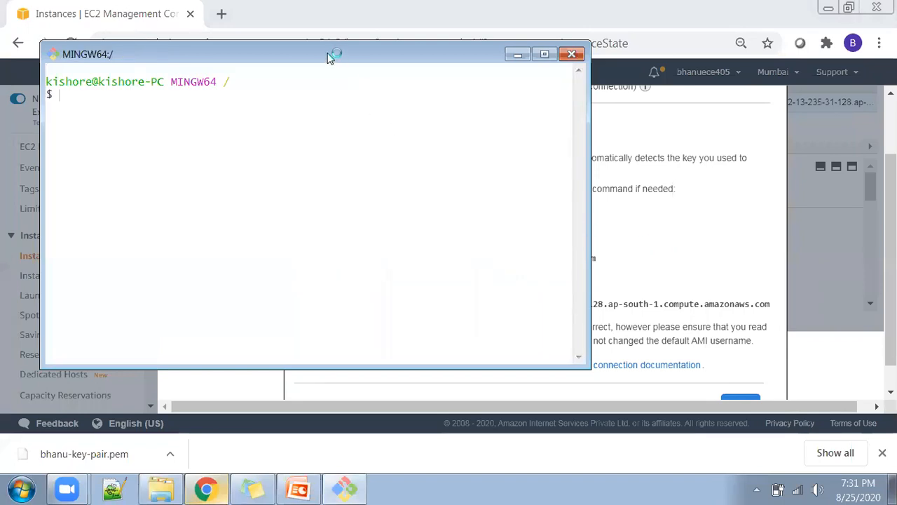
left_click_drag(331, 55, 391, 84)
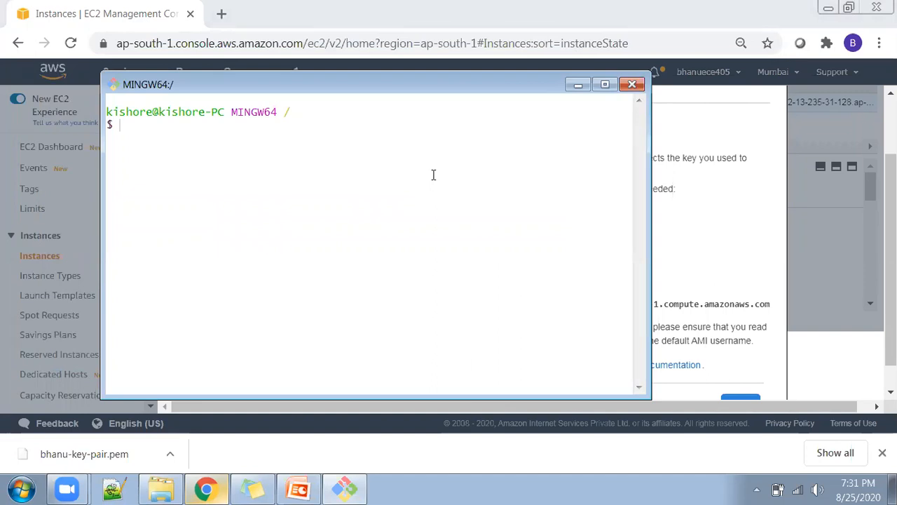
type("cd")
key("Return")
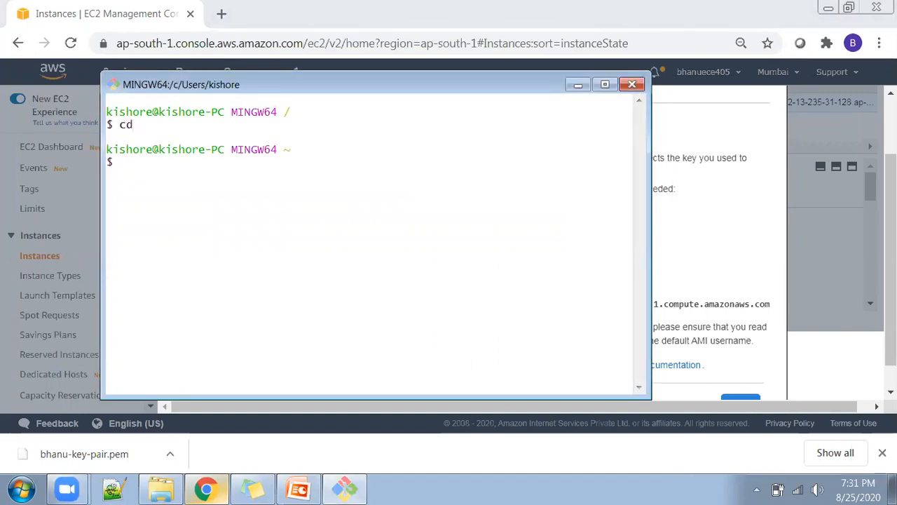
Print the working directory with pwd and change into the Downloads folder.
type("pwd")
key("Return")
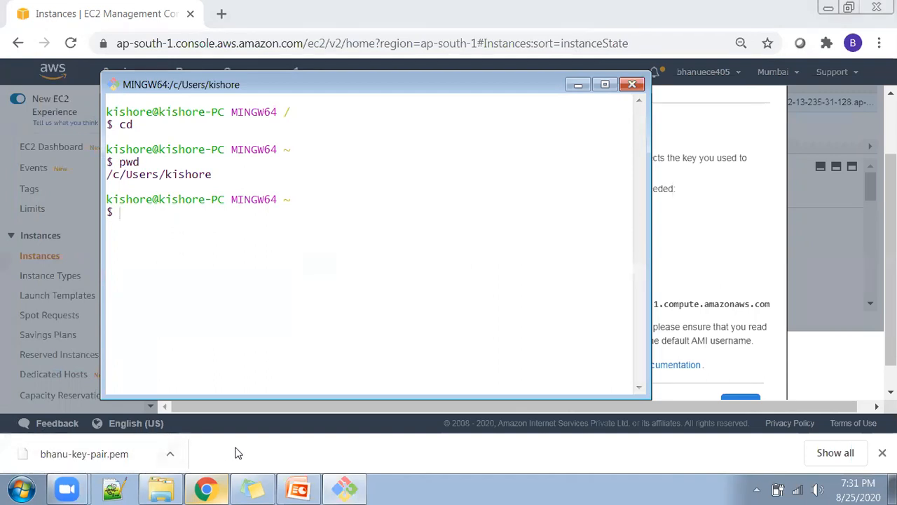
type("cd Dow")
key("Tab")
key("Return")
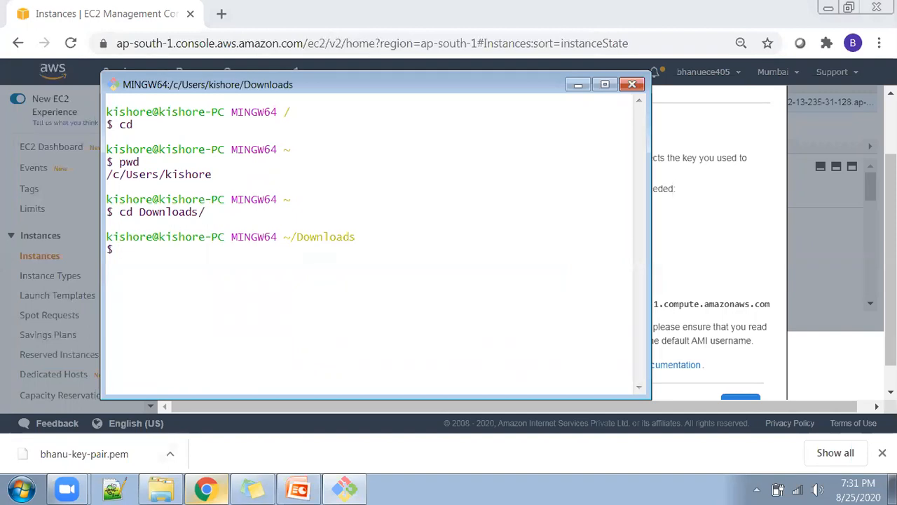
List the downloaded private key .pem file in Downloads with ls -ltr.
type("ls-ltr")
key("BackSpace")
key("BackSpace")
key("BackSpace")
type("ltr bhanu-ke")
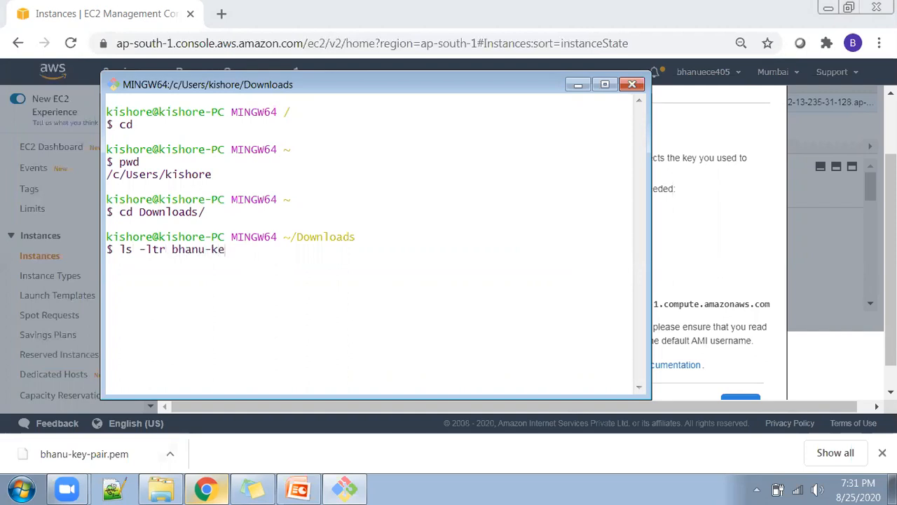
type("y")
key("Tab")
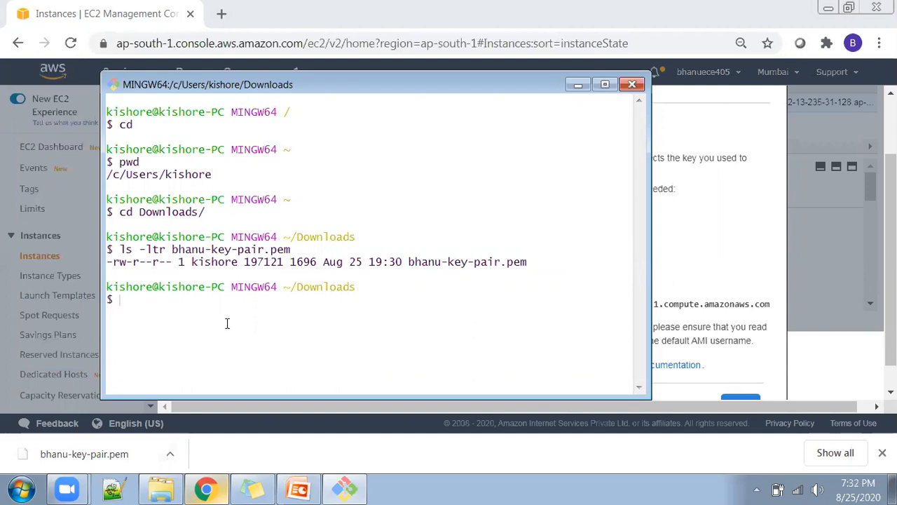
Run the example ssh command from the connection instructions in Git Bash and answer yes to the host authenticity question.
left_click(700, 200)
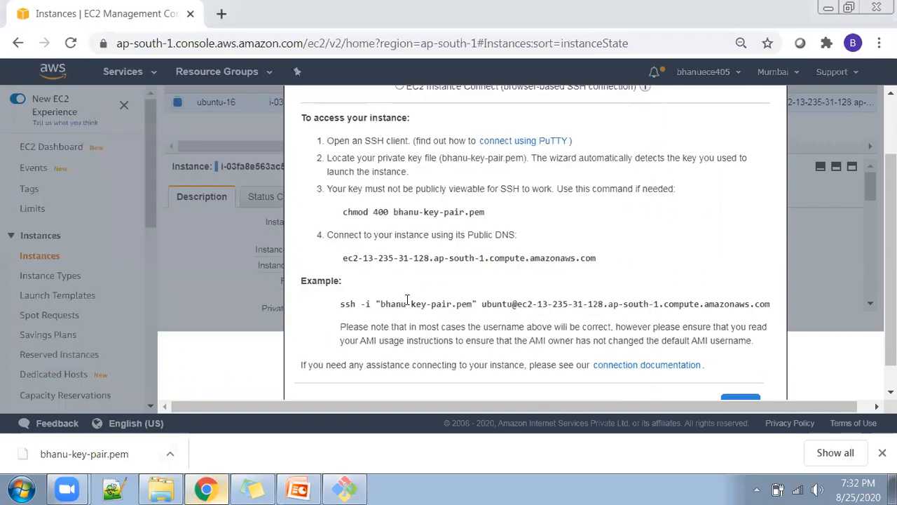
left_click_drag(340, 304, 772, 303)
key("ctrl+c")
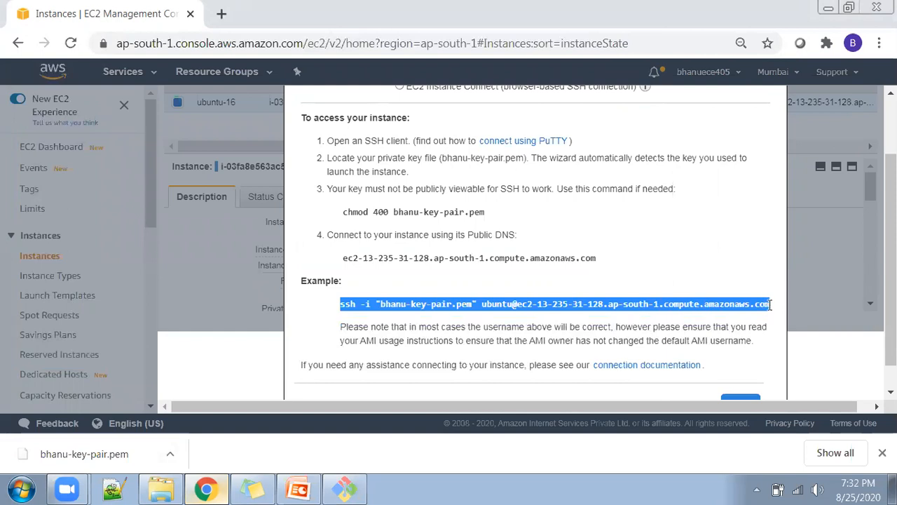
left_click(344, 488)
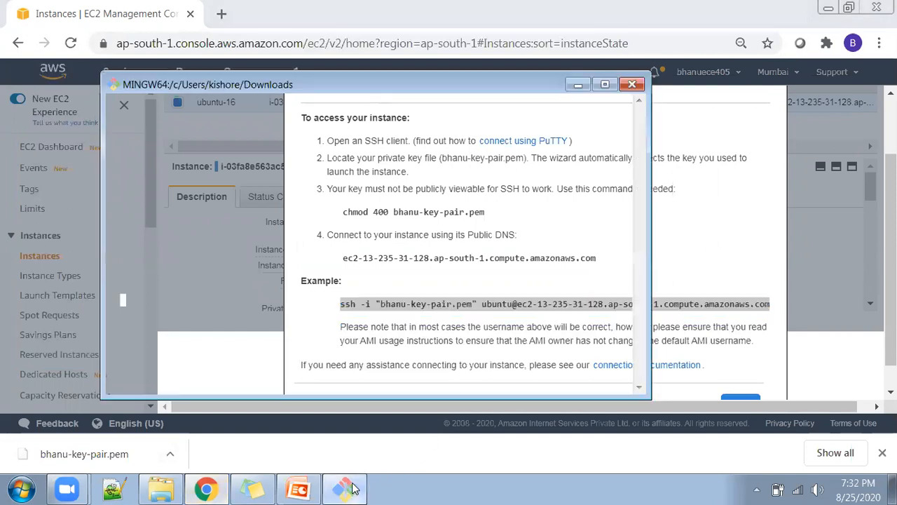
key("shift+Insert")
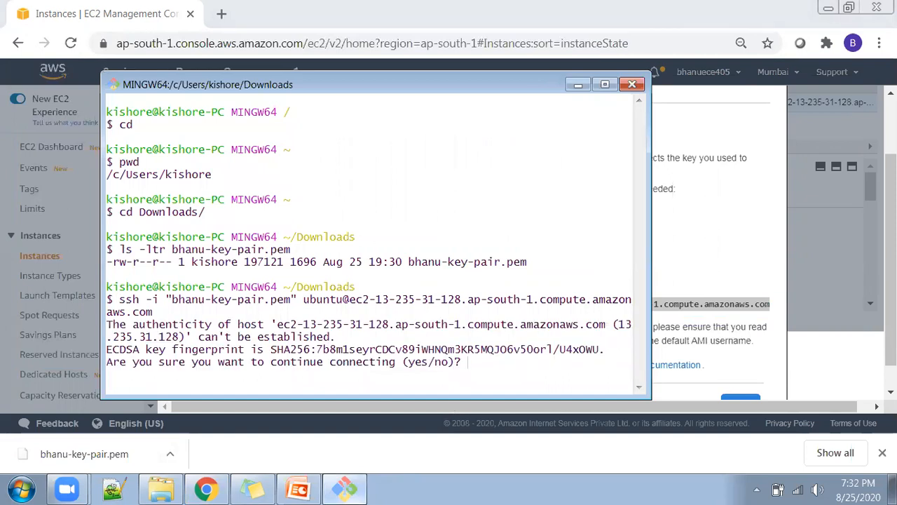
left_click(605, 84)
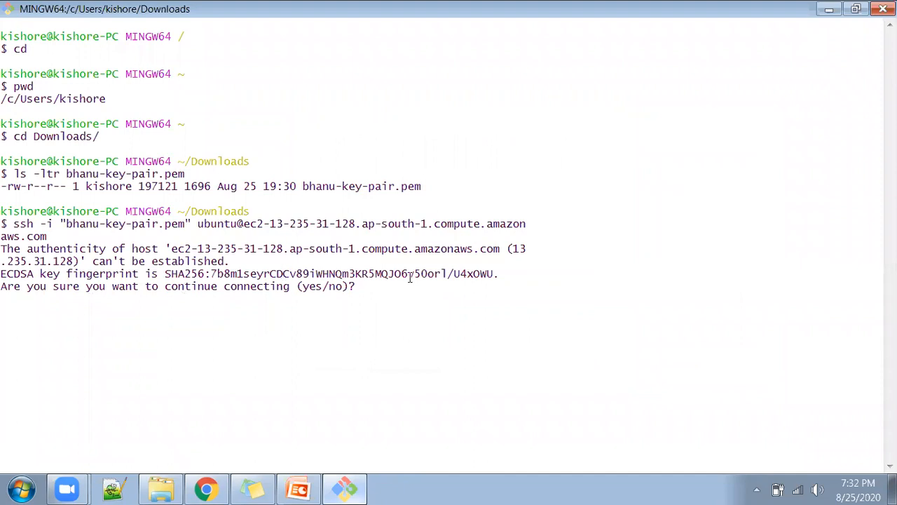
type("yes")
key("Return")
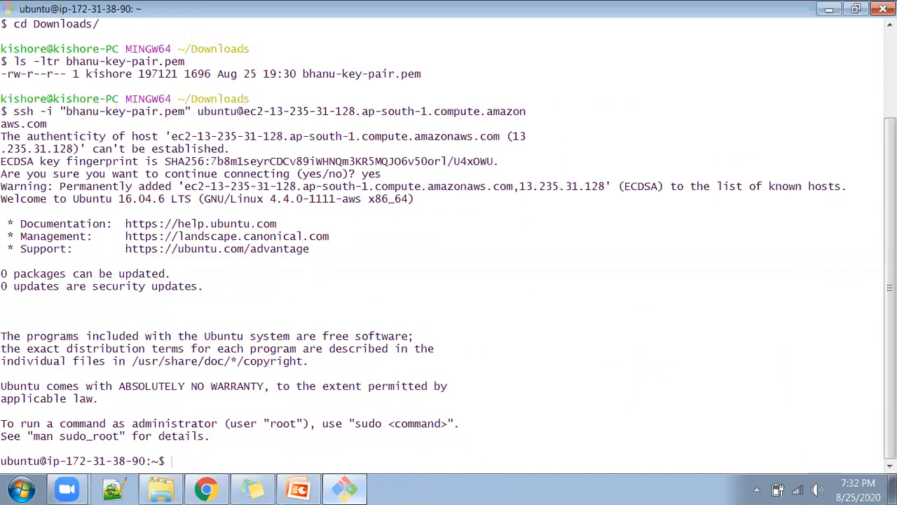
Examine the login user and the host part of the remote Ubuntu shell prompt.
double_click(24, 462)
left_click(24, 461)
left_click_drag(38, 461, 143, 460)
left_click(402, 312)
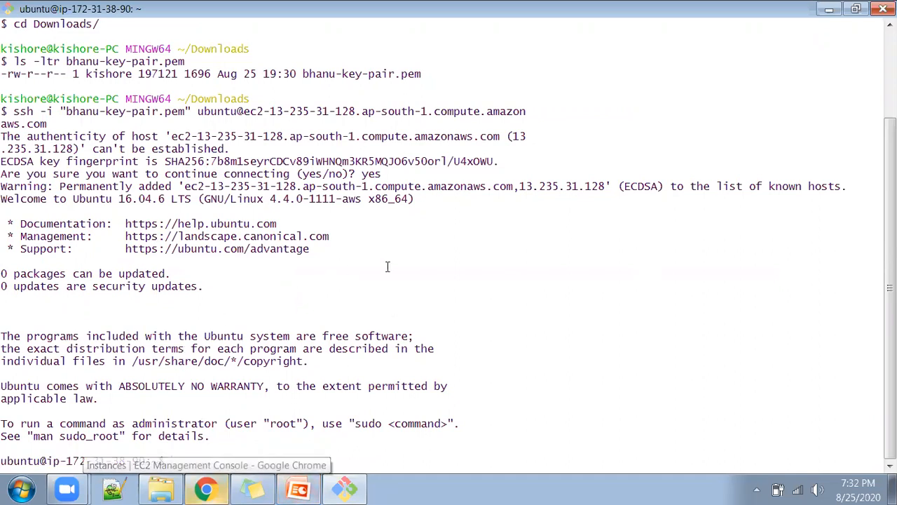
Switch to Chrome, revisit the instance's connection instructions and close them.
left_click(211, 489)
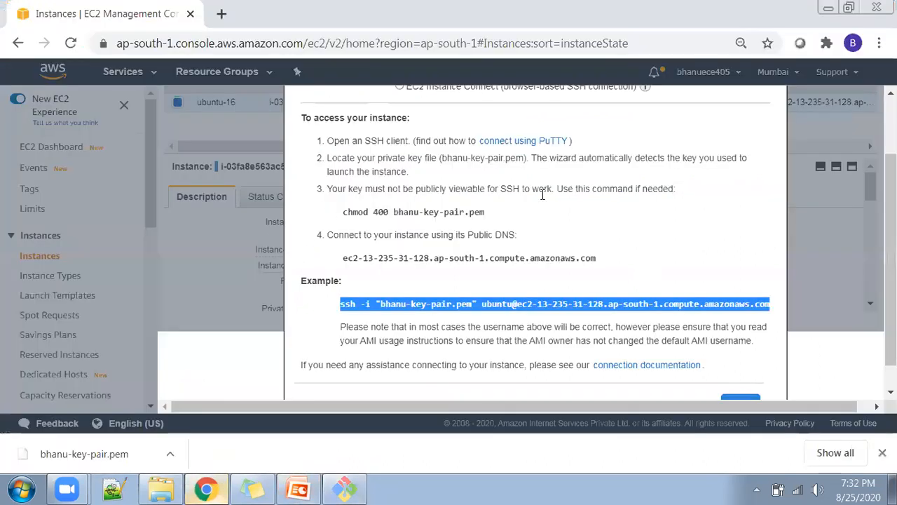
scroll(691, 250, "up", 2)
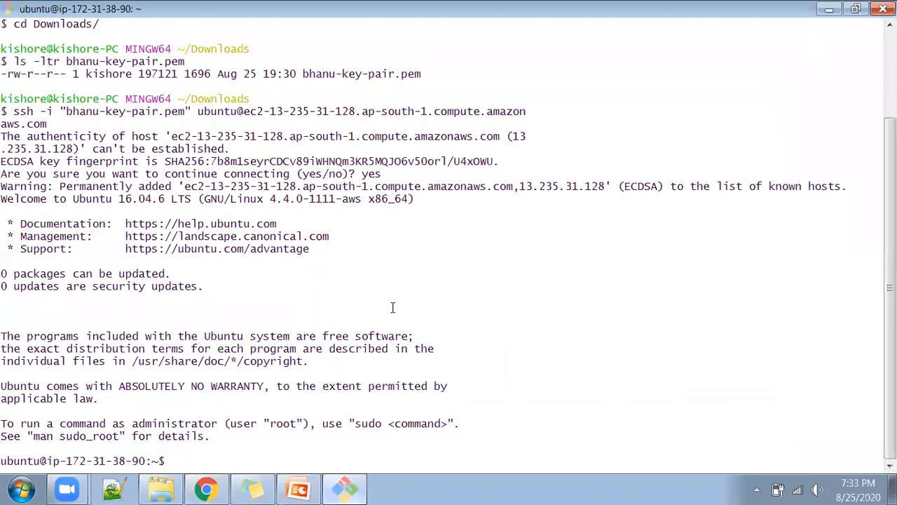
left_click(351, 489)
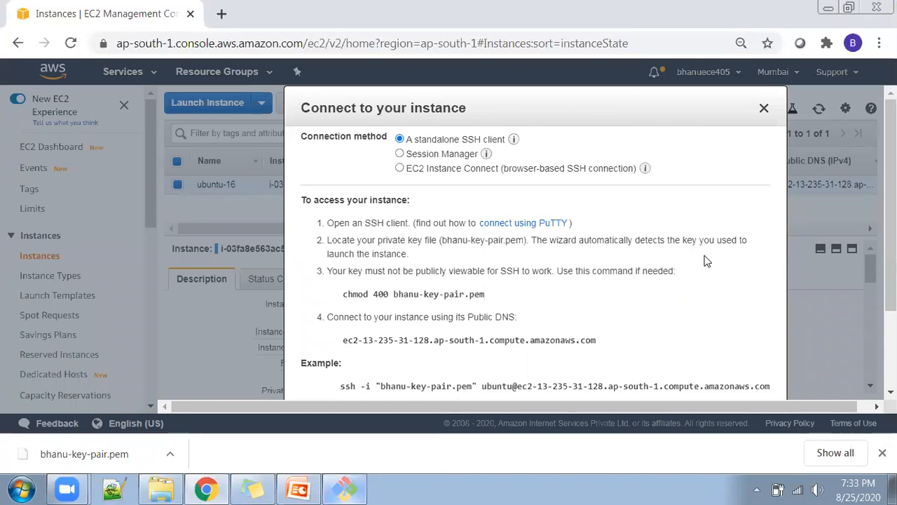
left_click(763, 110)
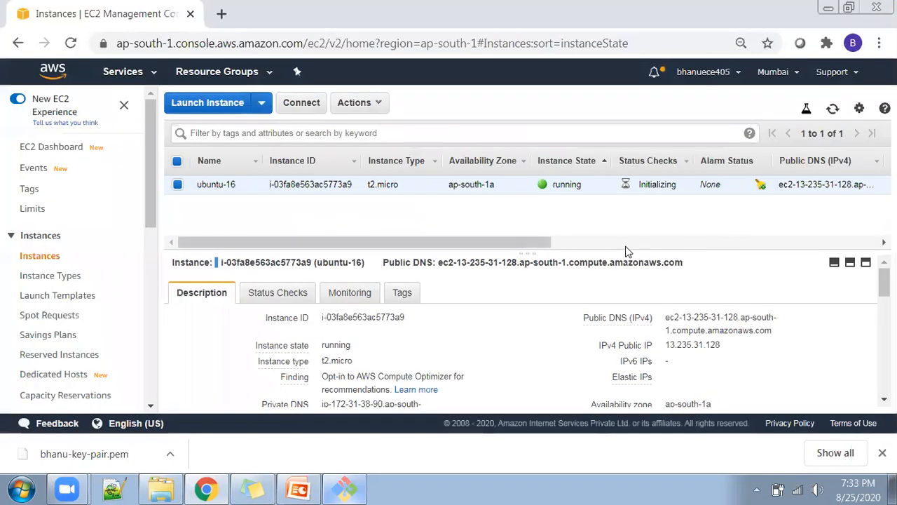
Terminate the ubuntu-16 instance, confirm the termination and refresh the instances list.
left_click(368, 103)
mouse_move(388, 194)
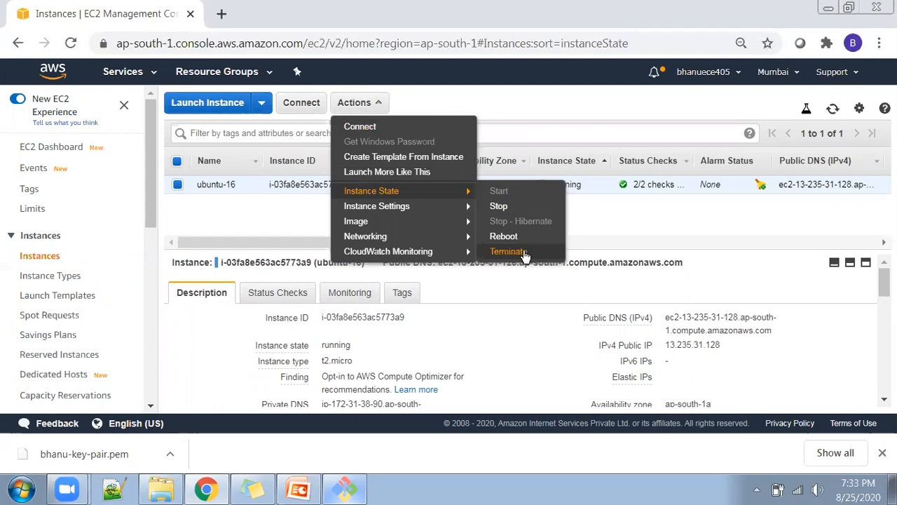
left_click(506, 251)
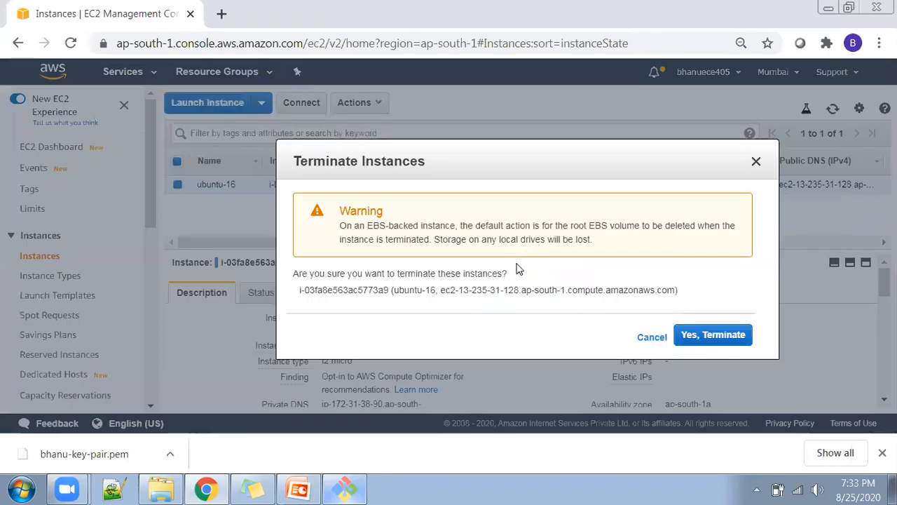
left_click(707, 332)
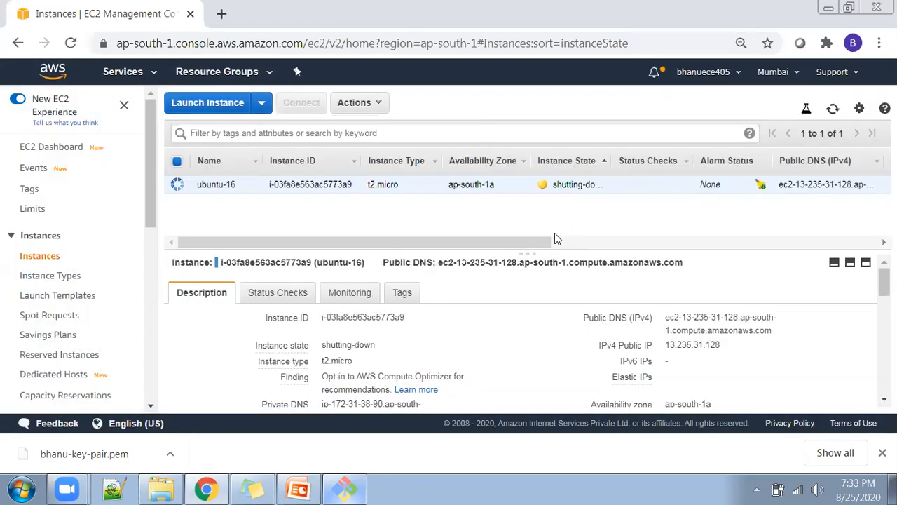
left_click(833, 109)
Check the SSH session in Git Bash, and return to the EC2 instances list to refresh the terminated instance's state.
left_click(341, 484)
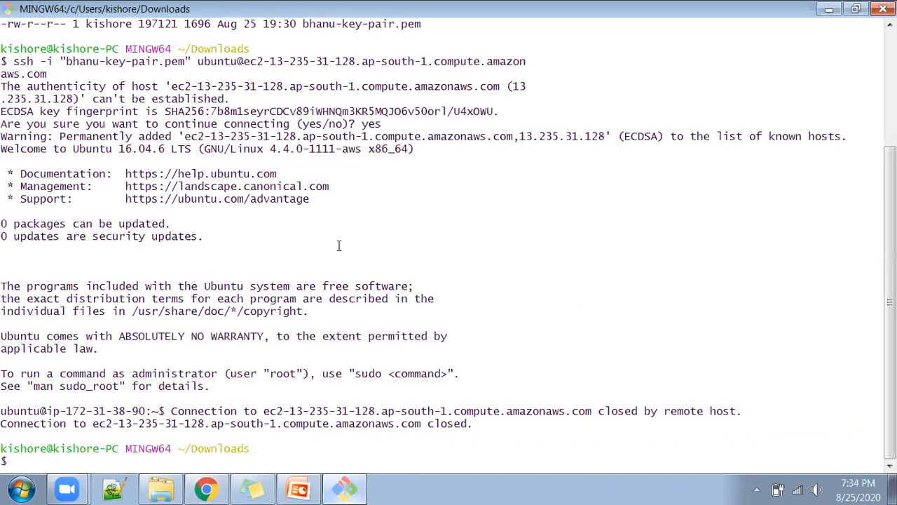
left_click(829, 8)
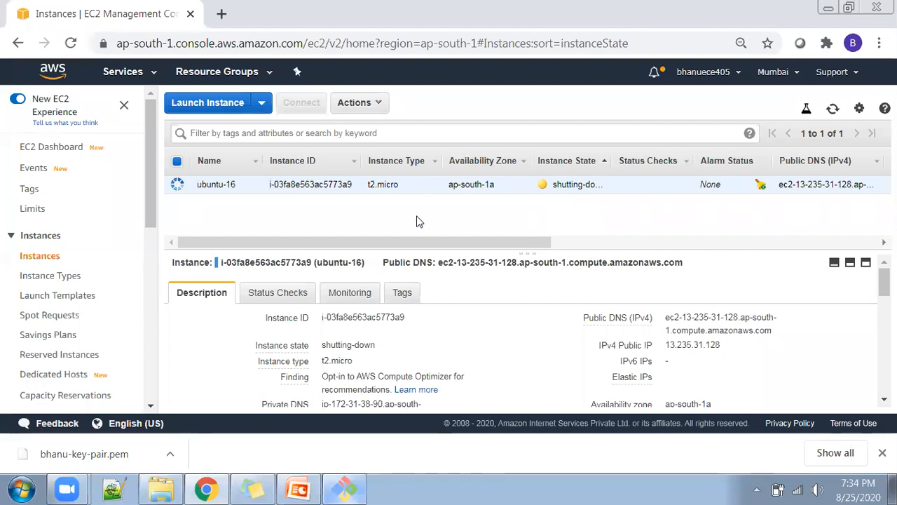
left_click(375, 104)
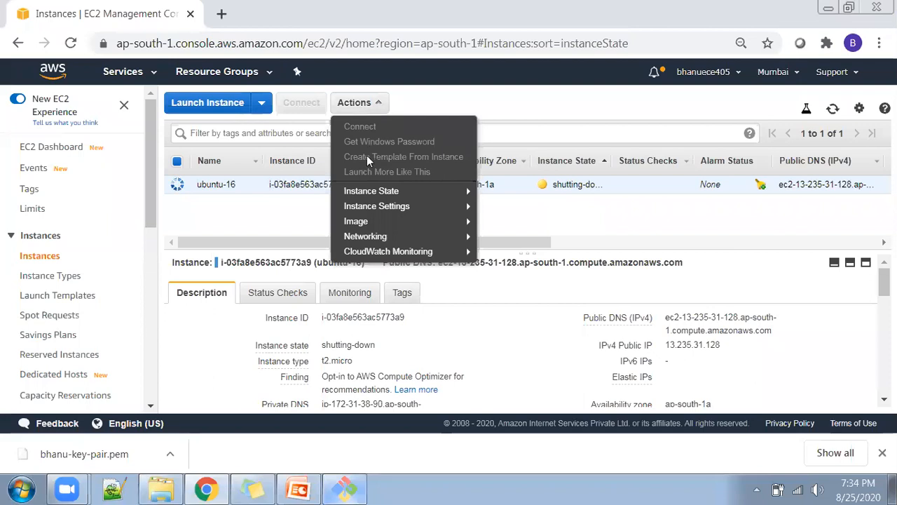
mouse_move(462, 191)
left_click(660, 212)
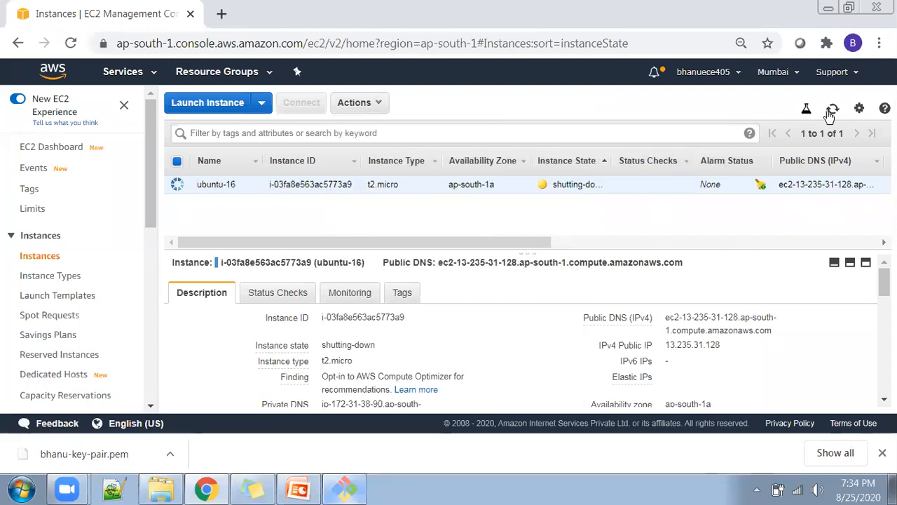
left_click(834, 110)
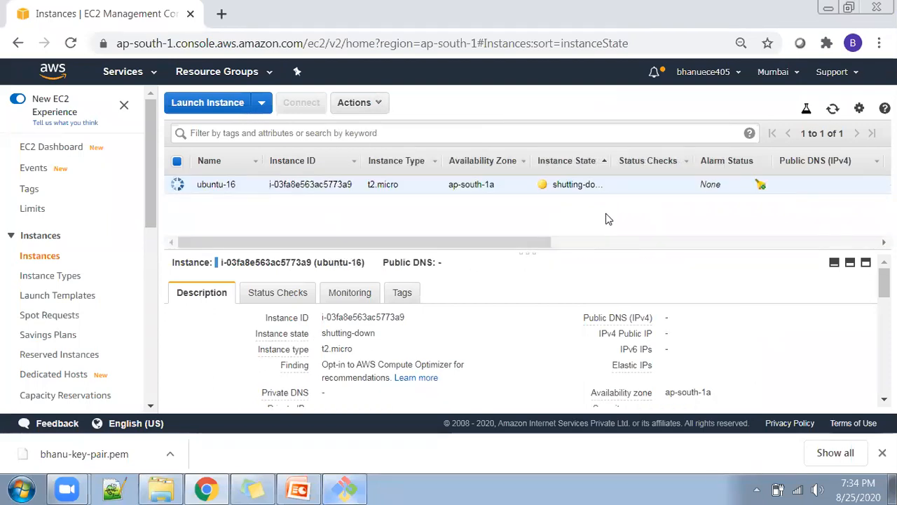